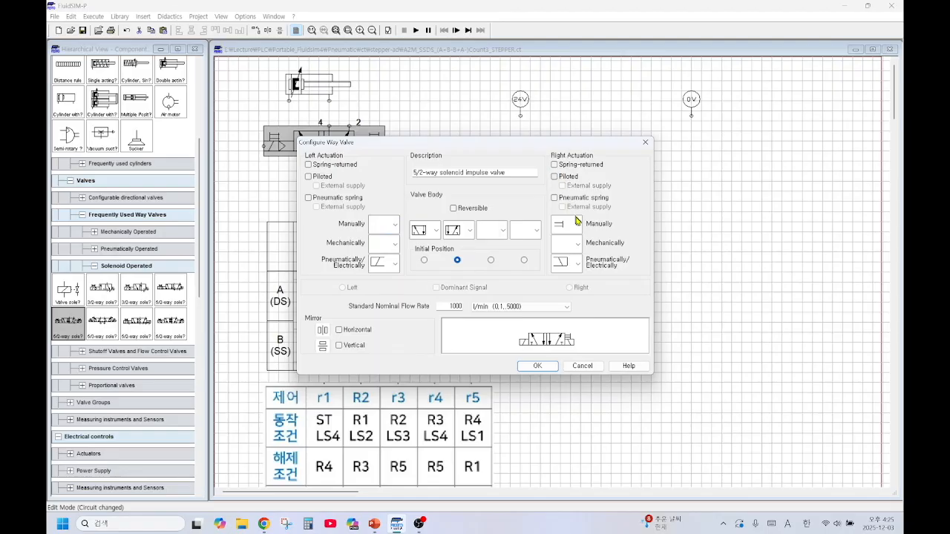
- Remove the manual actuation from the right side of the 5/2-way solenoid impulse valve and position the valve beneath the first cylinder
click(576, 241)
click(538, 366)
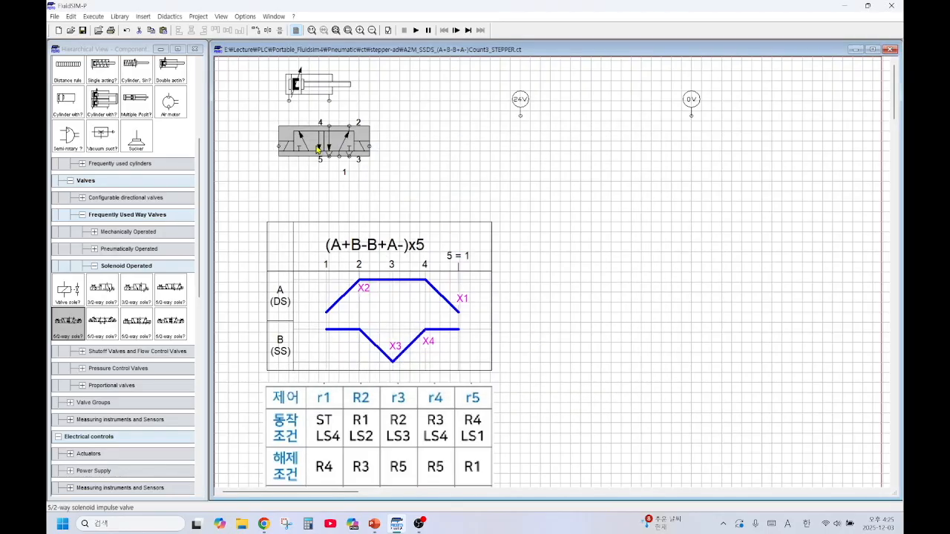
drag(329, 152, 309, 153)
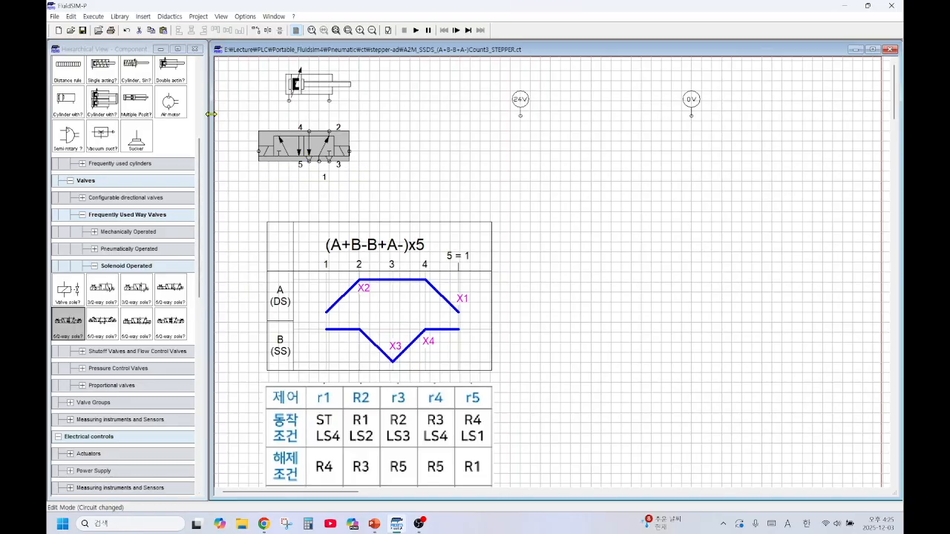
- Add a second double acting cylinder beside the first and, beneath it, a spring-returned 5/2-way solenoid valve without manual actuation
drag(173, 70, 407, 100)
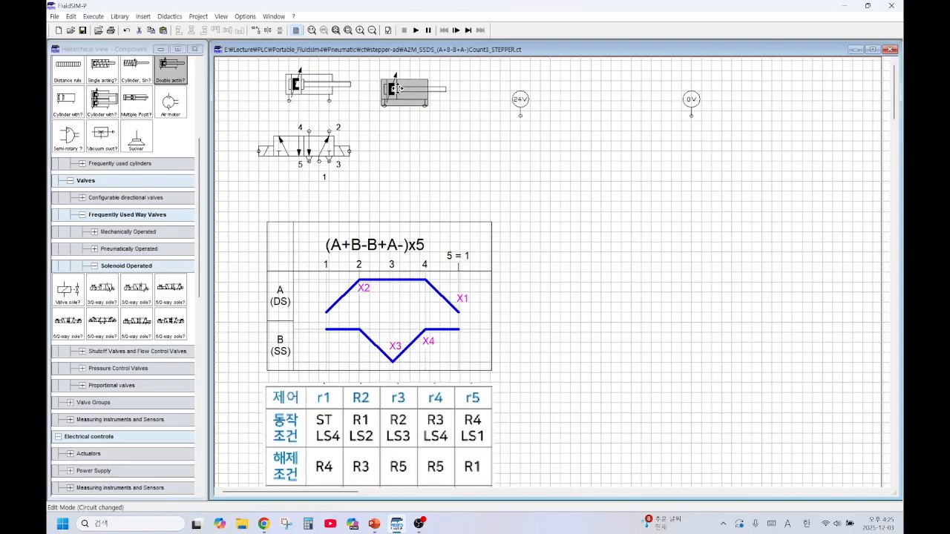
drag(172, 294, 433, 148)
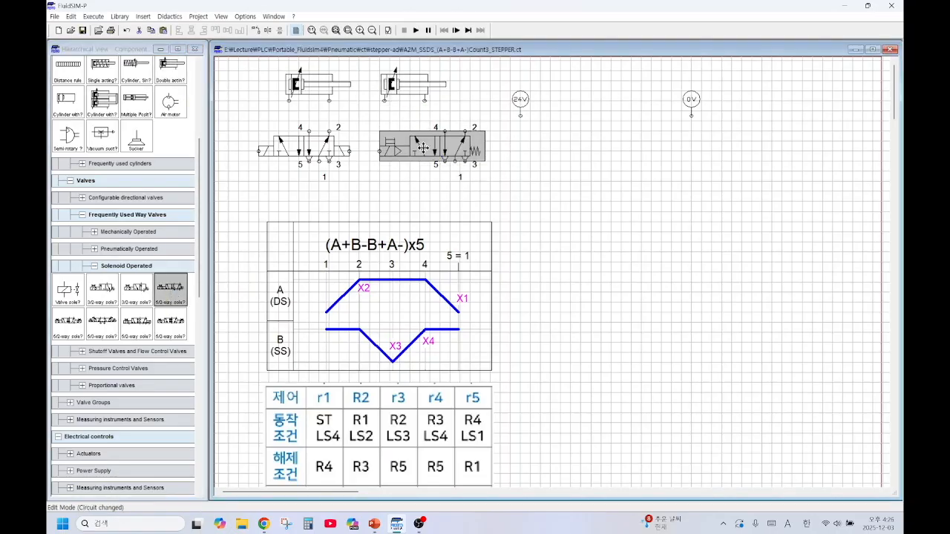
double_click(423, 148)
click(395, 225)
click(394, 230)
click(542, 368)
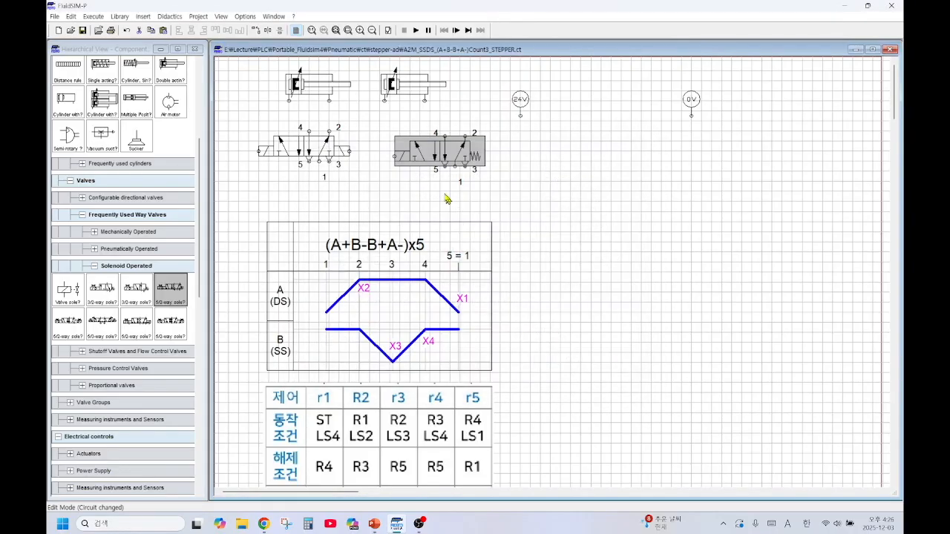
- Label the first cylinder A and define its actuating labels X1 at 0 mm and X2 at 100 mm
double_click(306, 86)
click(556, 297)
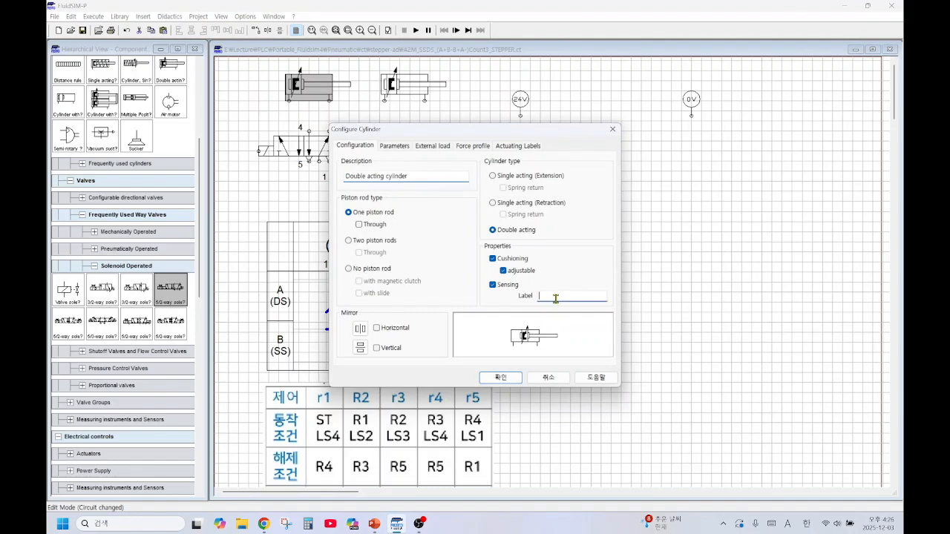
click(518, 147)
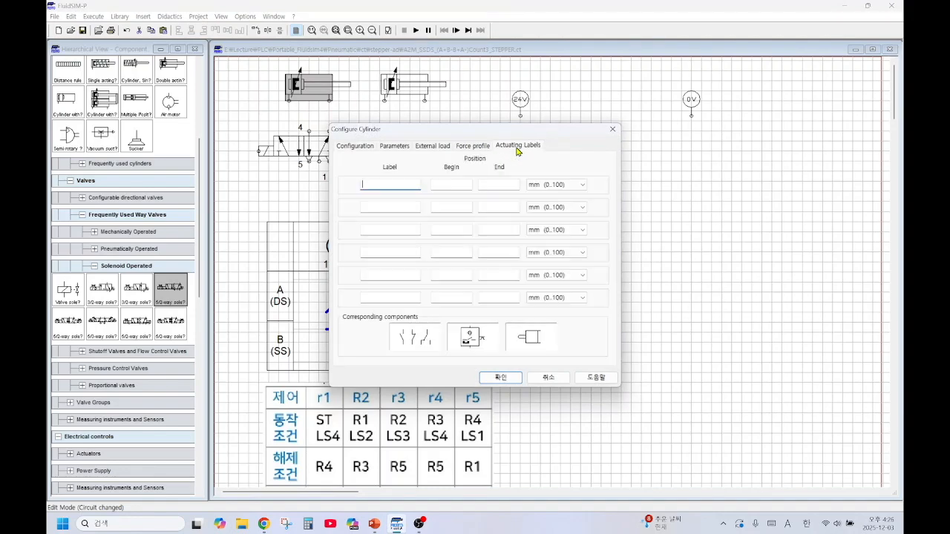
click(396, 190)
text(X1)
click(391, 207)
click(462, 186)
click(461, 206)
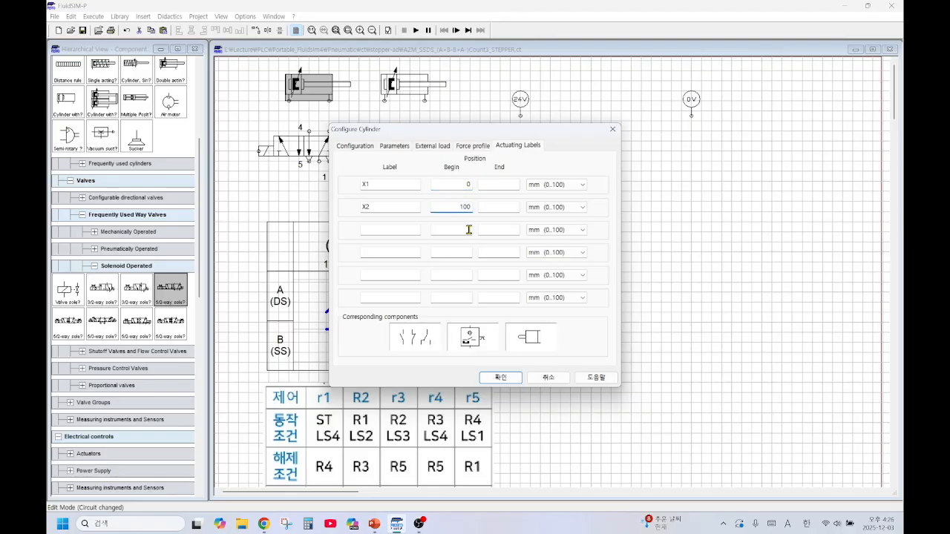
click(500, 377)
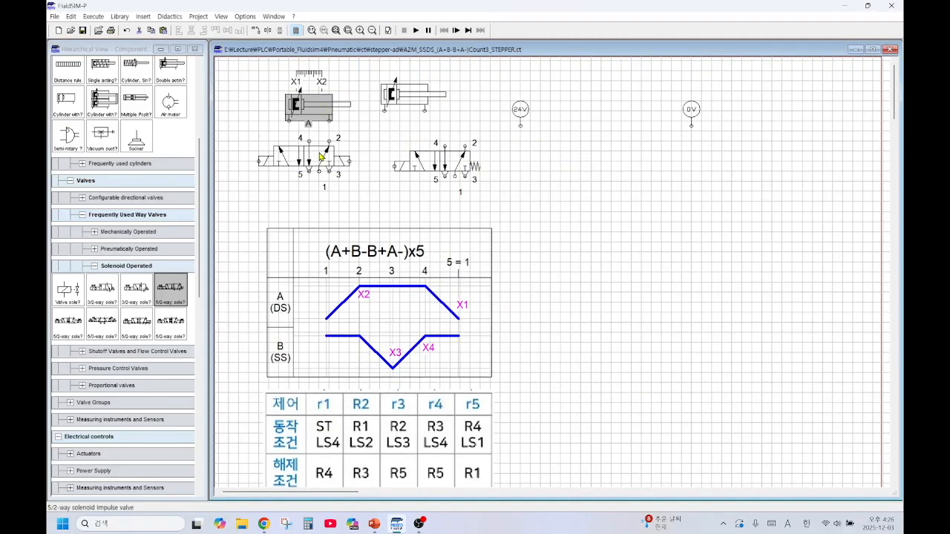
- Move the impulse valve slightly lower and connect its ports 4 and 2 to the ports of cylinder A
click(321, 182)
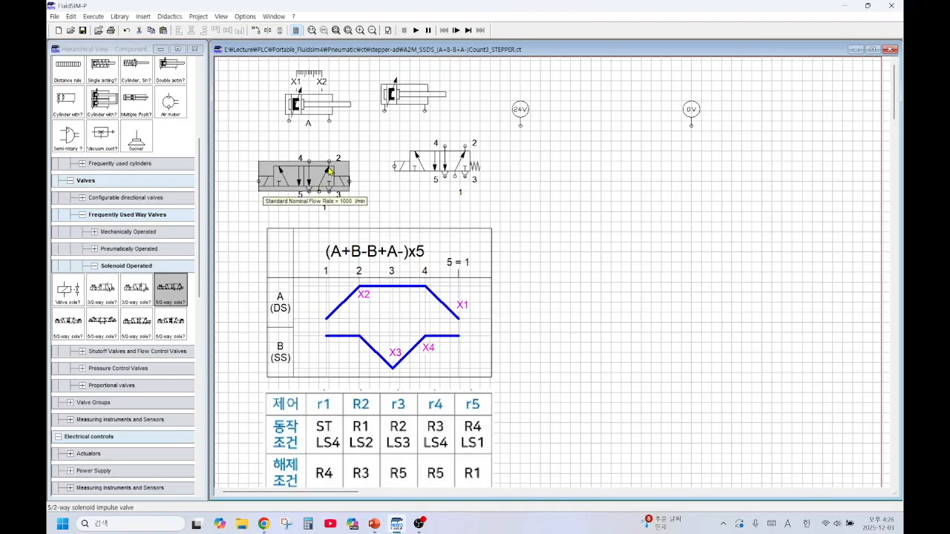
drag(309, 160, 289, 120)
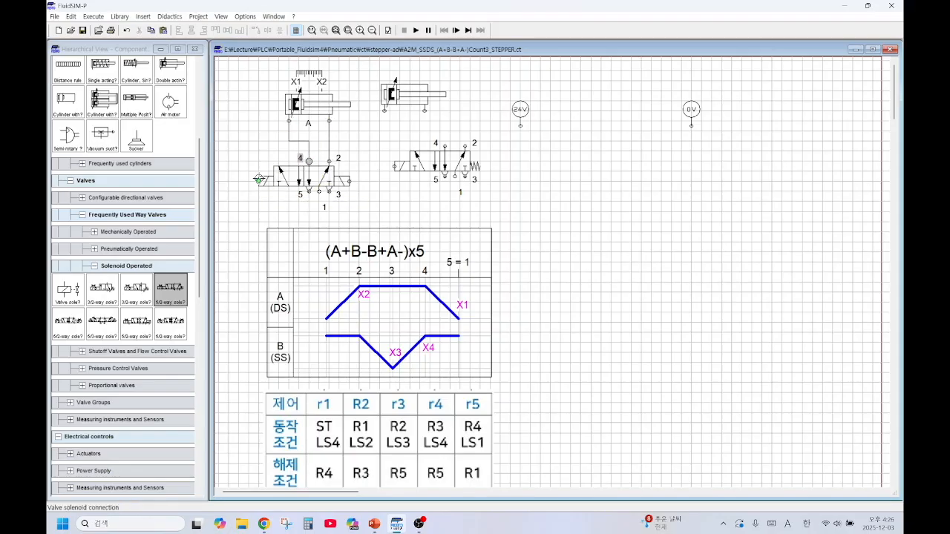
- Label the impulse valve's solenoids Y1 and Y2, and the spring-returned valve's solenoid Y3
double_click(259, 179)
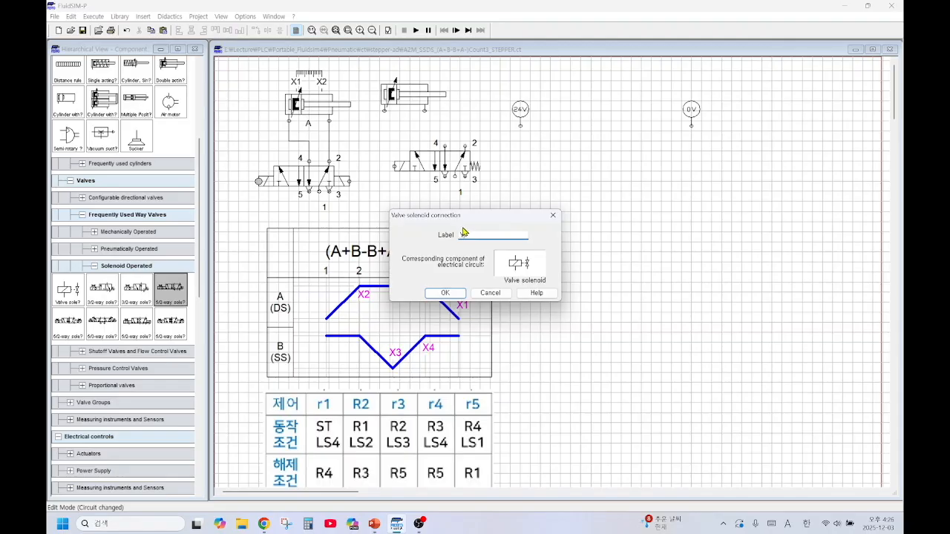
click(452, 293)
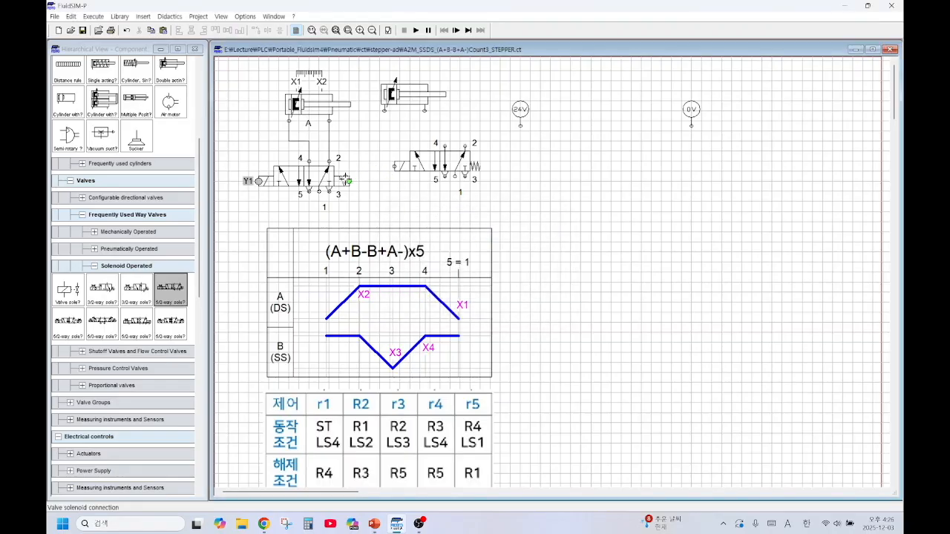
double_click(348, 182)
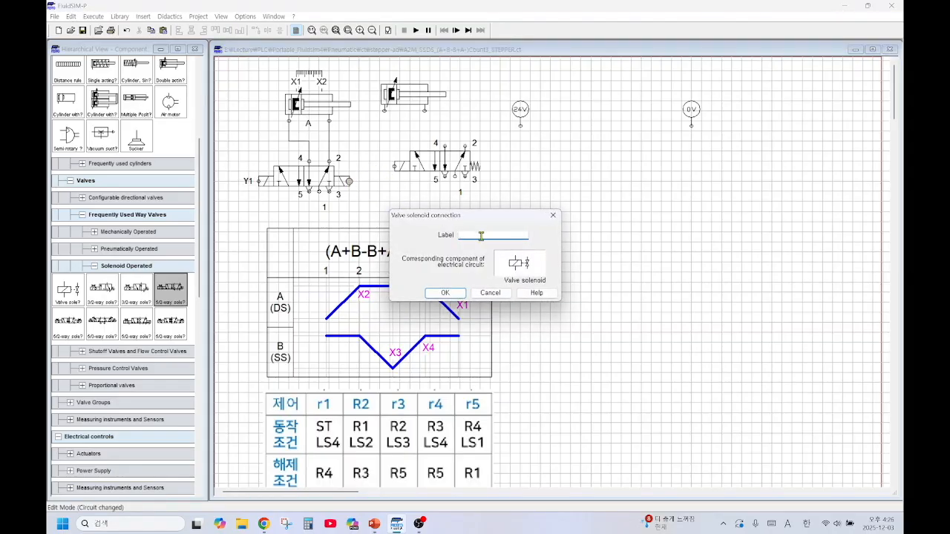
click(445, 292)
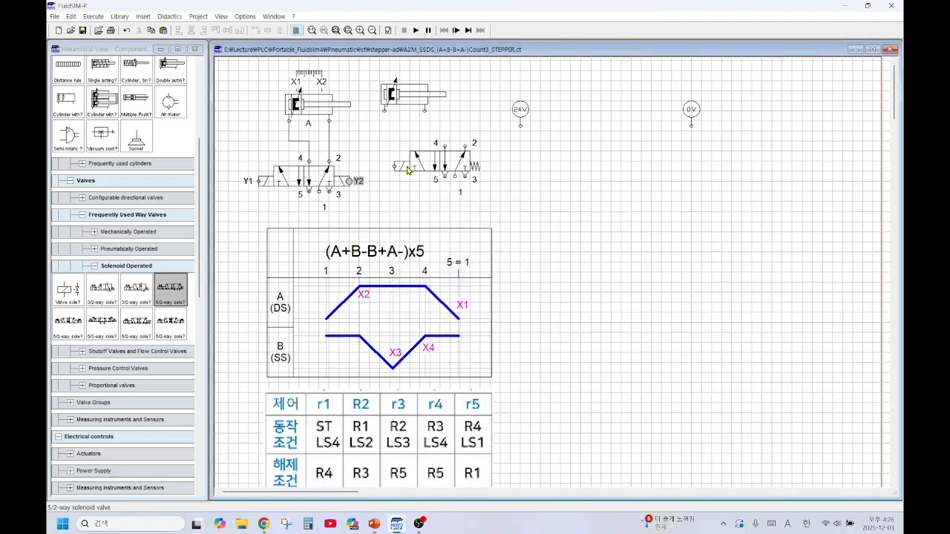
double_click(395, 165)
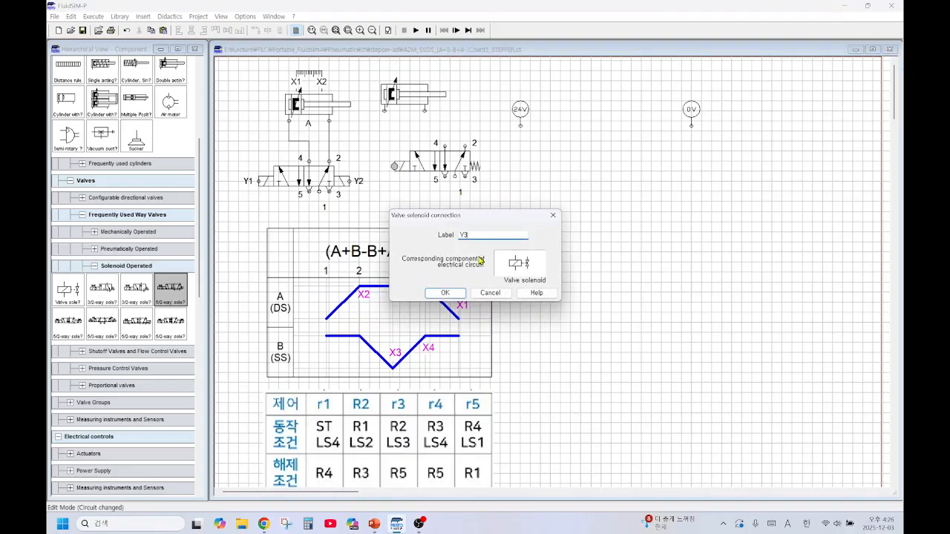
click(446, 292)
- Align the spring-returned valve and second cylinder with the first pair, and cross-connect valve ports 4 and 2 to the cylinder's ports
click(448, 177)
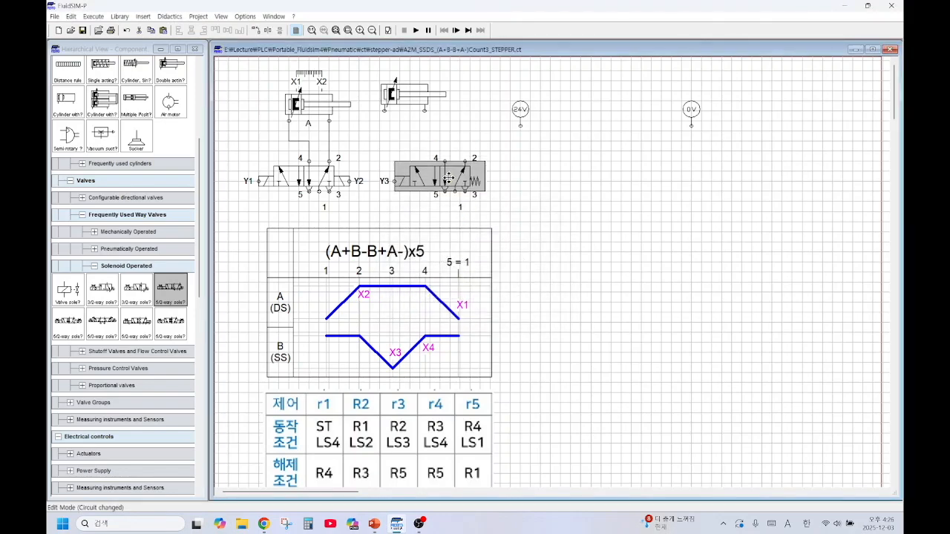
drag(446, 178, 441, 178)
drag(411, 99, 446, 109)
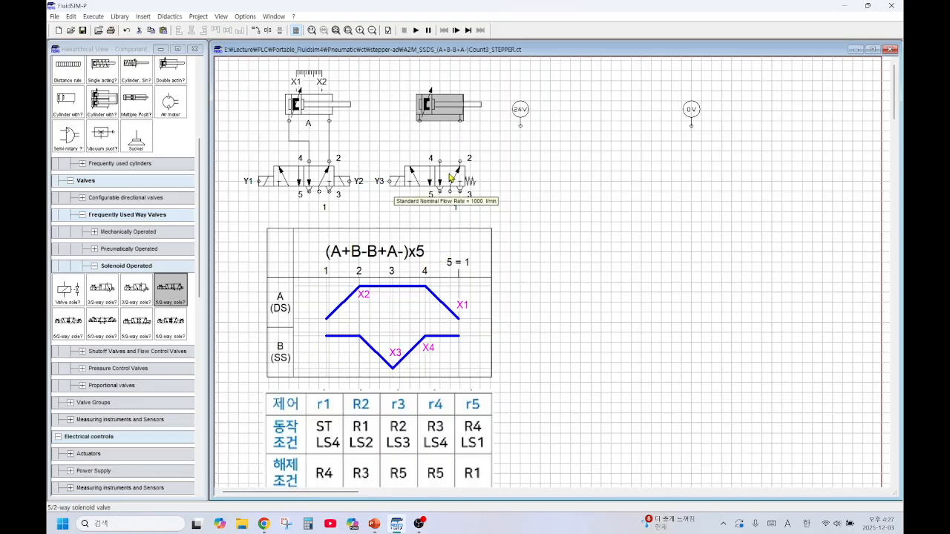
drag(421, 121, 438, 159)
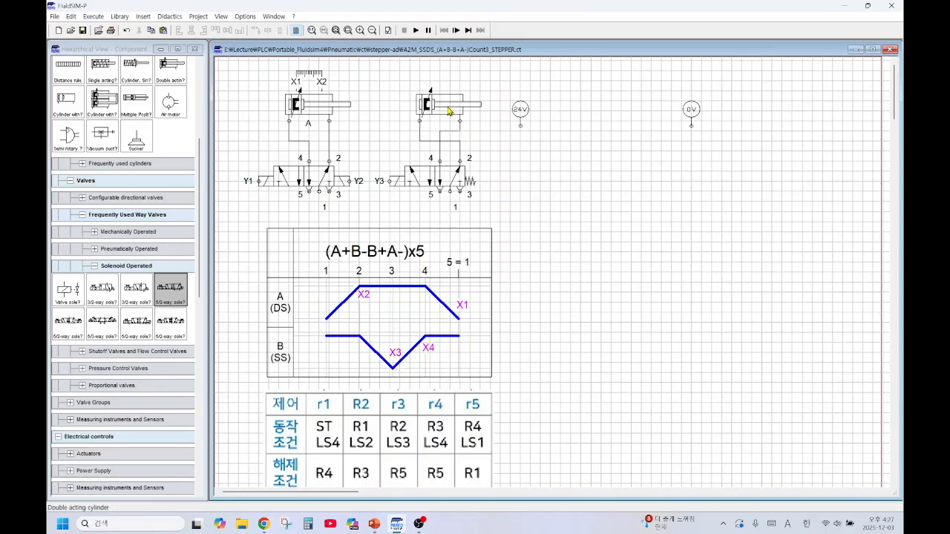
- Label the second cylinder B and define its actuating labels X3 at 0 mm and X4 at the end of the stroke
double_click(450, 110)
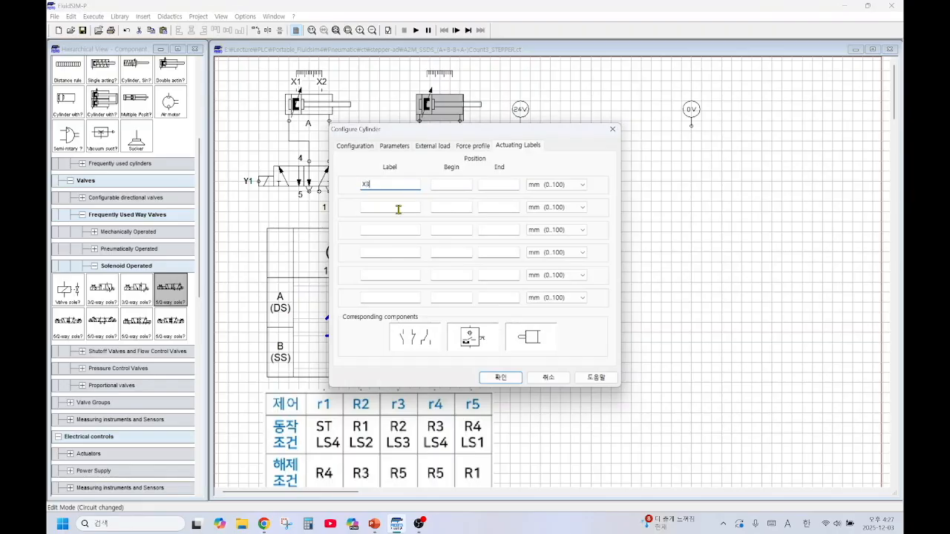
click(456, 185)
text(0)
click(459, 206)
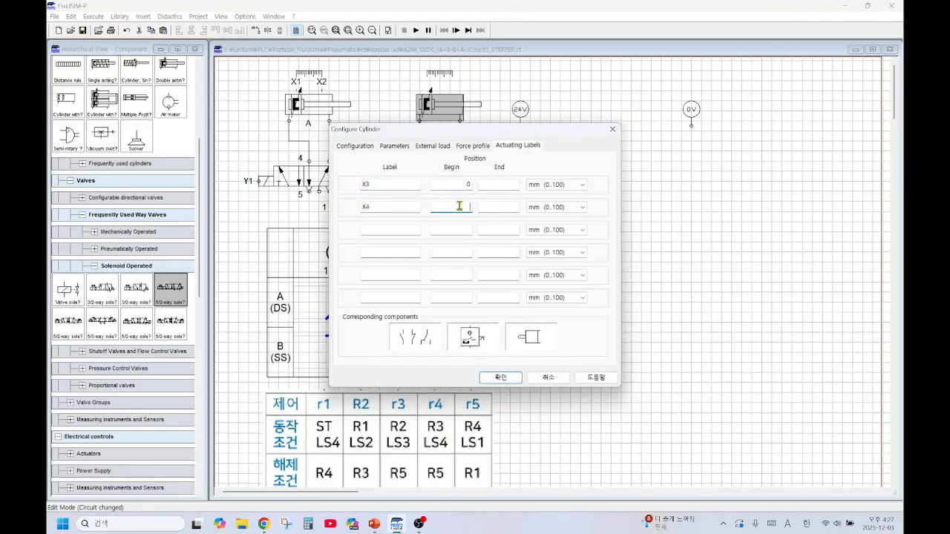
click(356, 146)
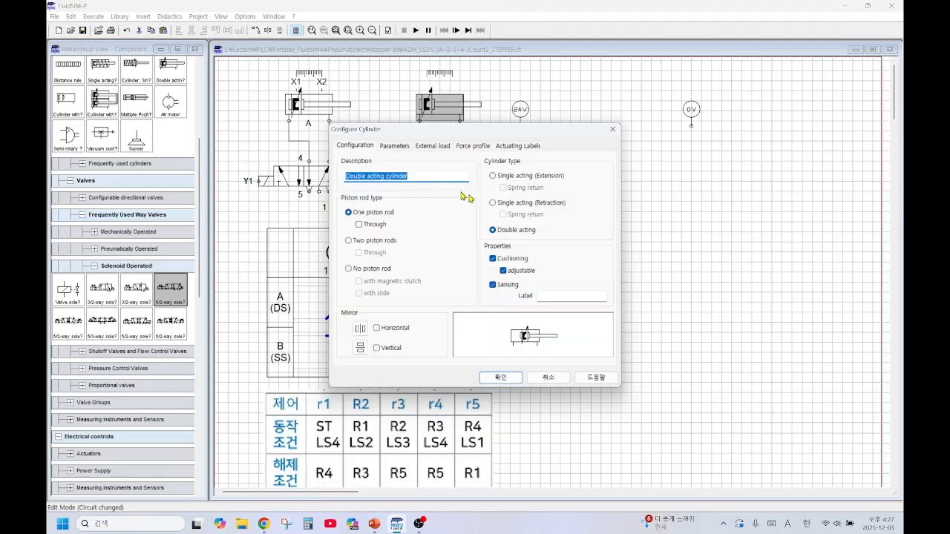
click(557, 296)
text(B)
click(501, 378)
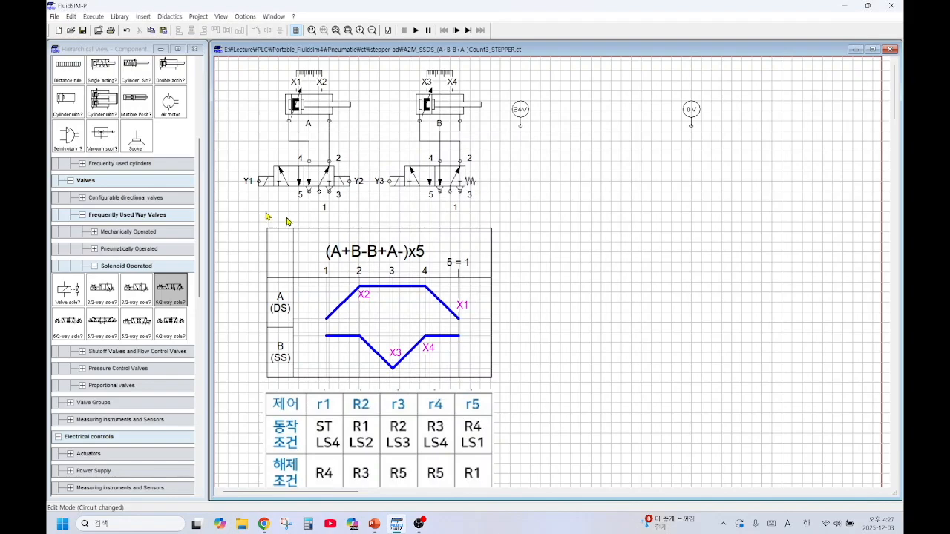
- Place a compressed air supply below the impulse valve and rotate it so its outlet faces right
scroll(148, 158, up, 5)
drag(67, 119, 273, 217)
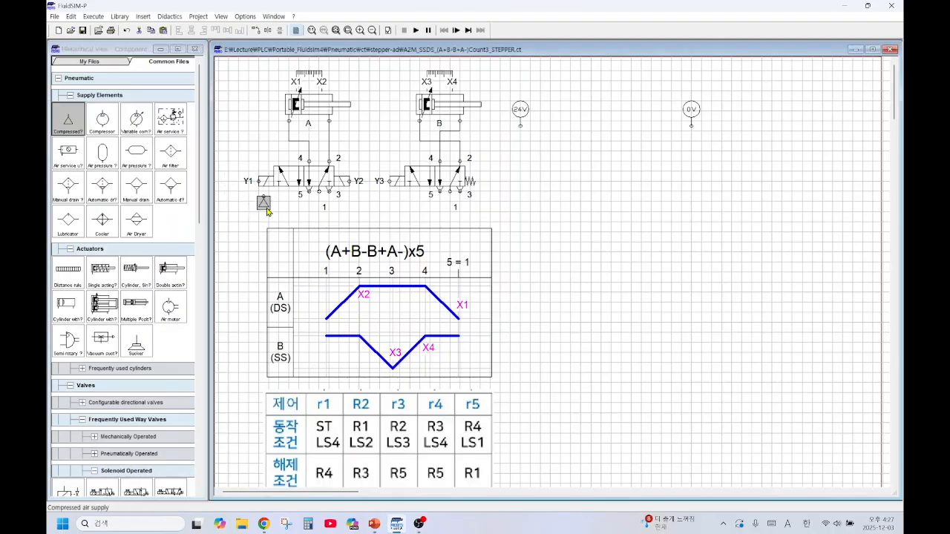
right_click(269, 210)
mouse_move(354, 300)
click(401, 295)
right_click(266, 206)
click(405, 304)
- Connect the compressed air supply to port 1 of both directional valves
mouse_move(267, 204)
mouse_down()
mouse_move(300, 212)
mouse_move(450, 192)
mouse_up()
drag(319, 192, 319, 212)
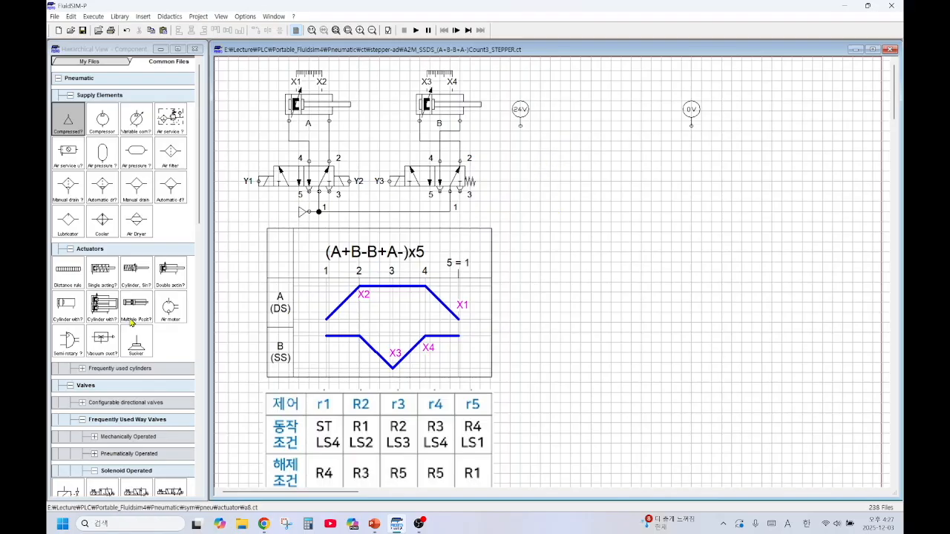
- Move the relay condition table up over the displacement-step diagram, directly below the pneumatic circuit
scroll(141, 318, down, 3)
scroll(141, 317, down, 1)
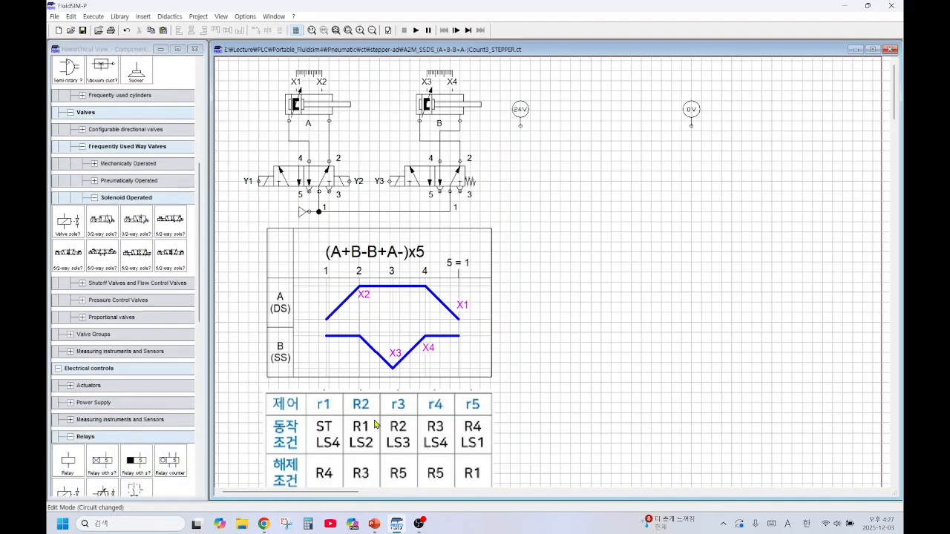
drag(411, 426, 539, 277)
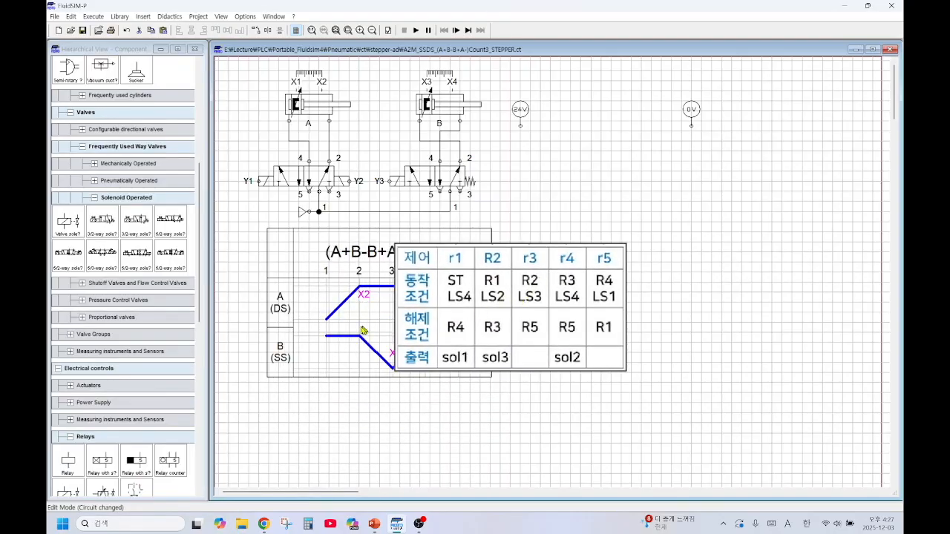
drag(510, 312, 424, 299)
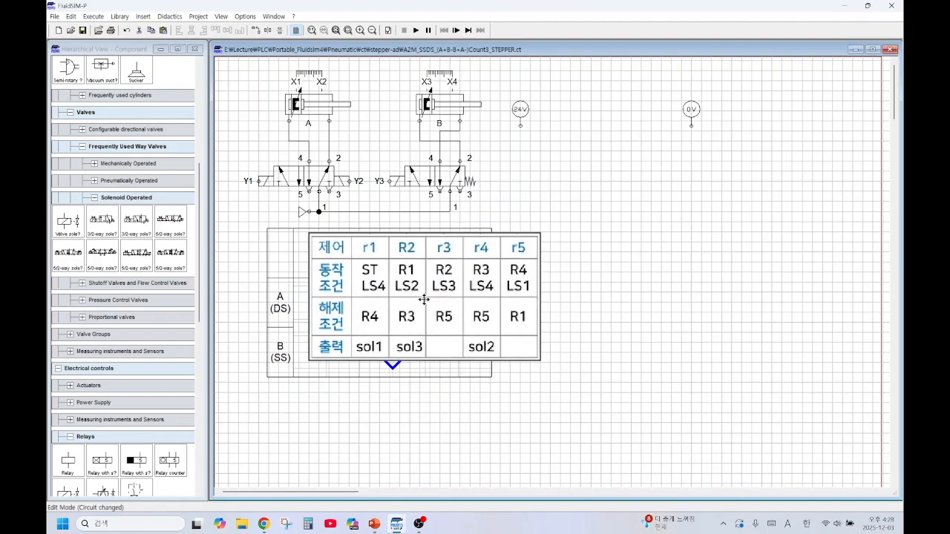
drag(486, 291, 455, 287)
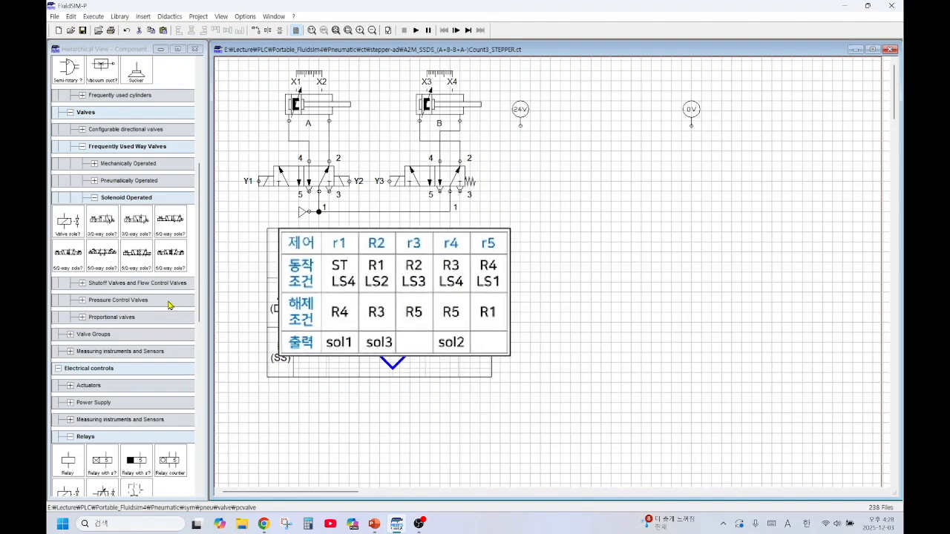
- Add a ladder make pushbutton just below the 24V supply and label it ST
scroll(168, 298, down, 3)
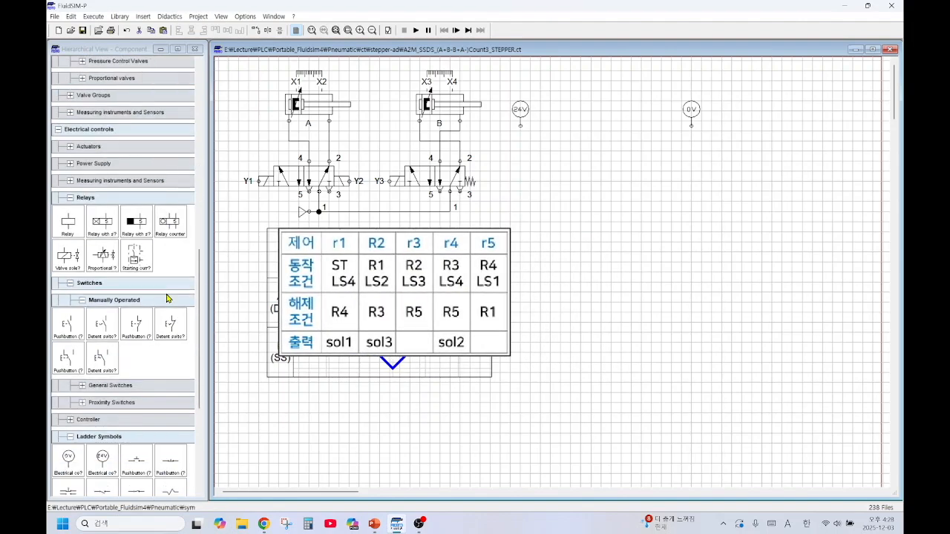
scroll(167, 297, down, 3)
drag(143, 267, 548, 142)
click(360, 30)
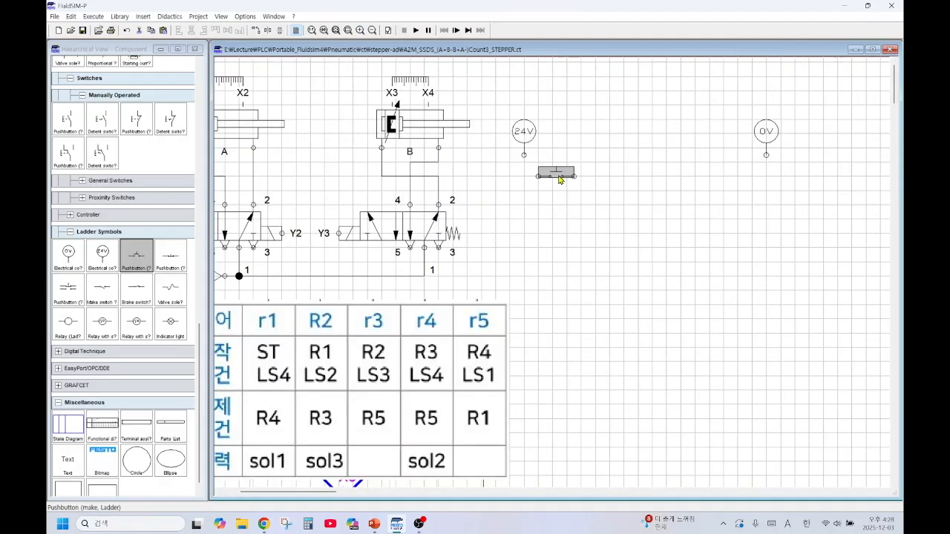
double_click(557, 173)
text(ST)
click(446, 292)
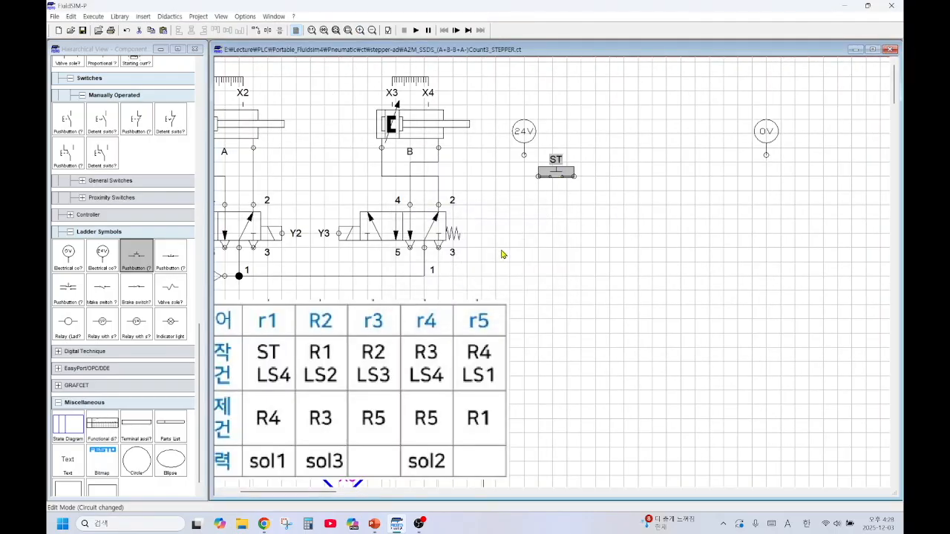
- Shift the relay condition table further right beneath the enlarged pneumatic circuit so all its columns are in view
click(385, 345)
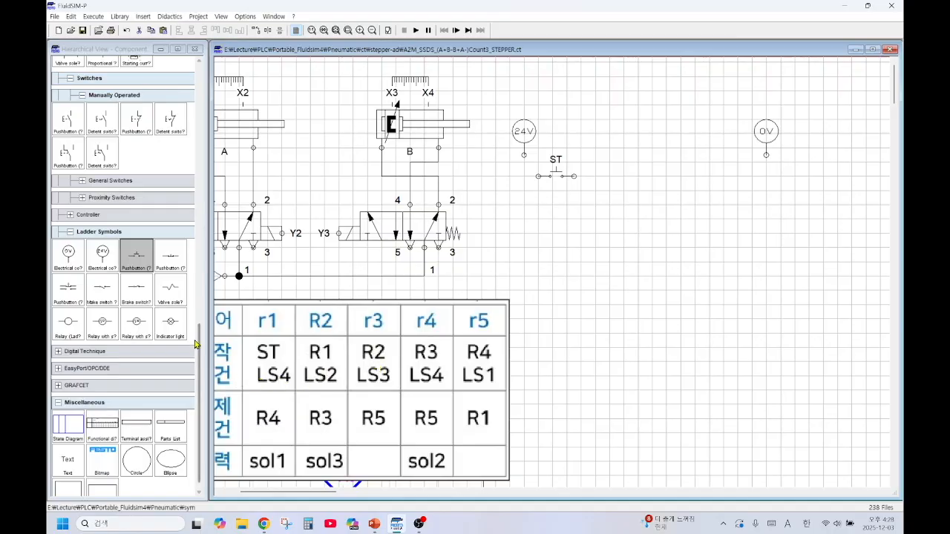
drag(322, 326, 640, 305)
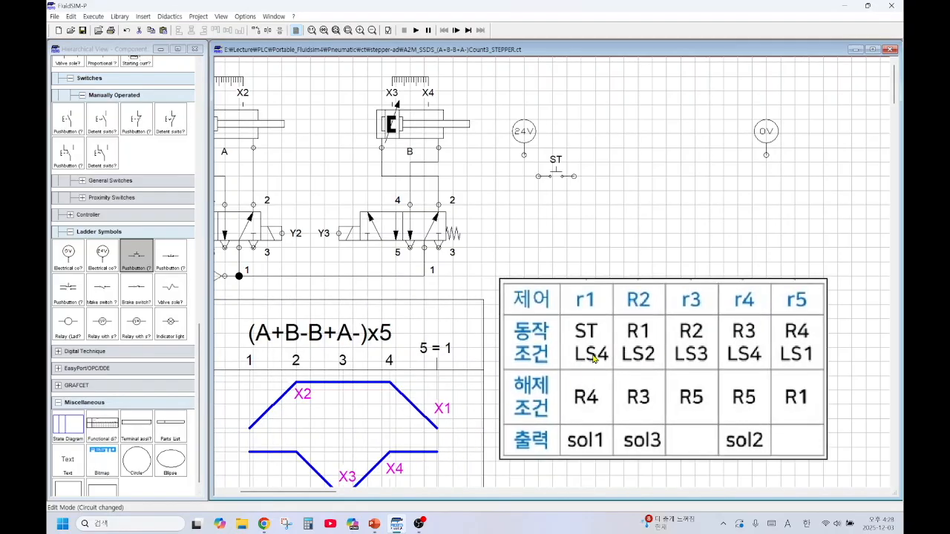
drag(588, 359, 324, 387)
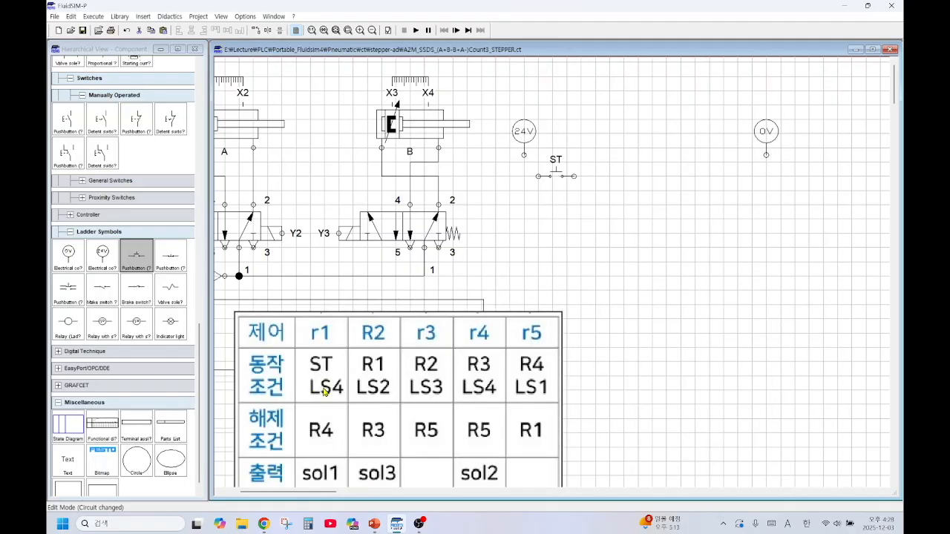
- Shift the relay condition table left and slightly up, away from the ladder area, keeping columns r1 to r5 in view
drag(434, 360, 421, 347)
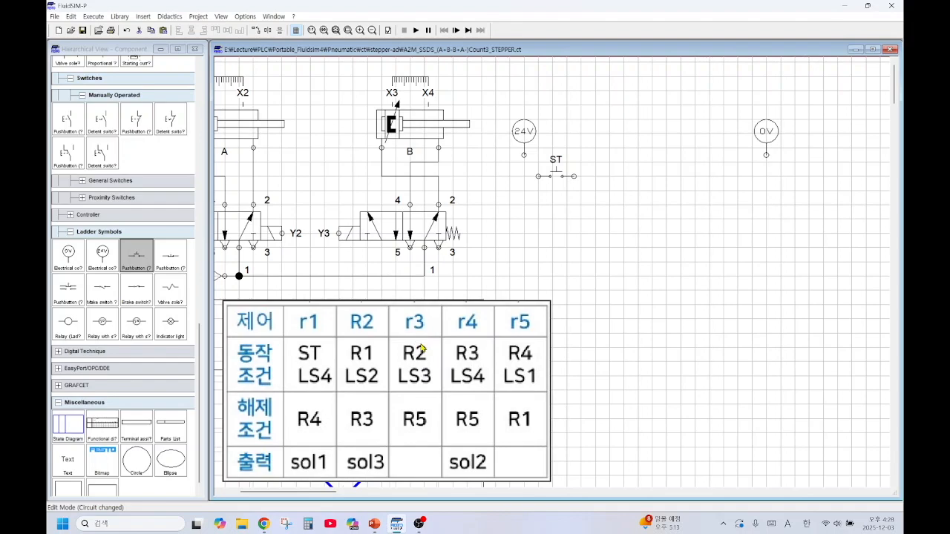
drag(490, 347, 450, 350)
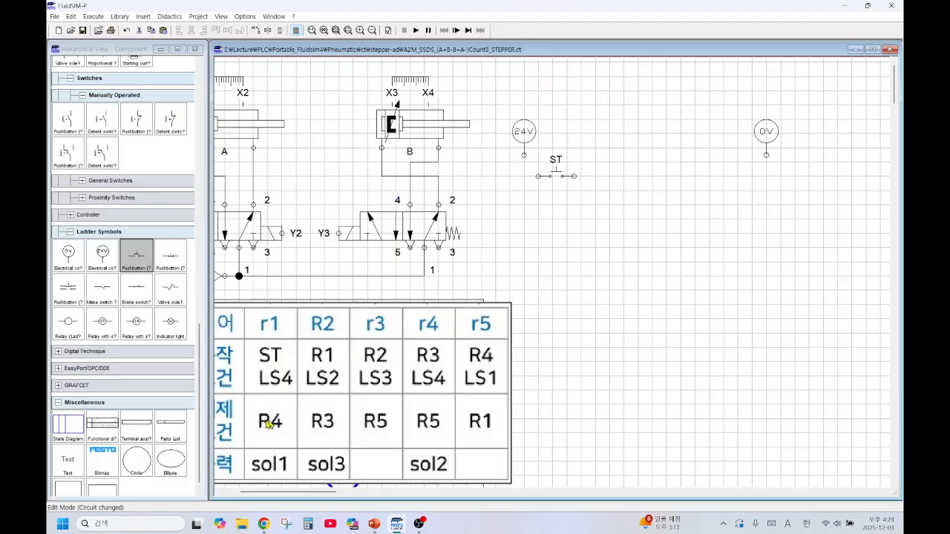
- Add a ladder break switch and a relay coil between ST and the 0V supply, and label the coil R1
drag(138, 288, 690, 181)
drag(67, 325, 731, 177)
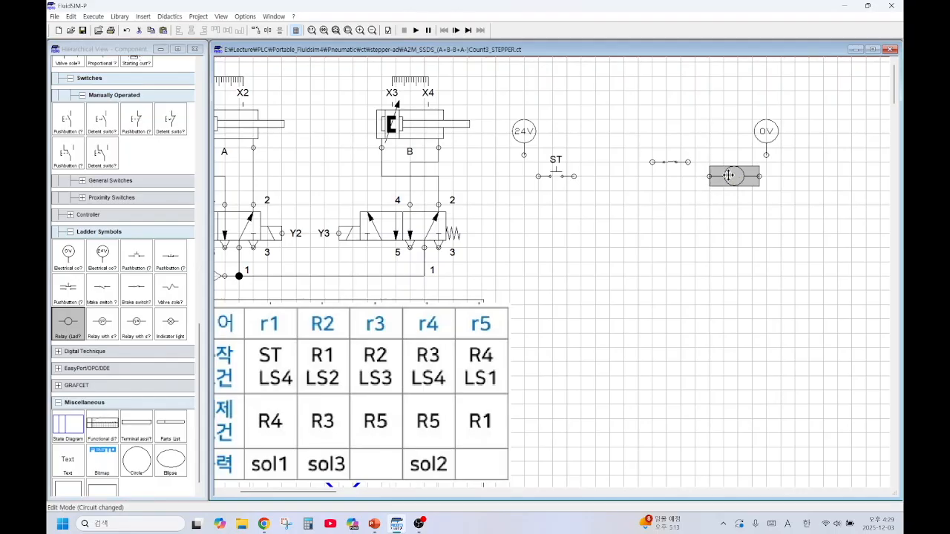
drag(731, 176, 725, 176)
double_click(735, 183)
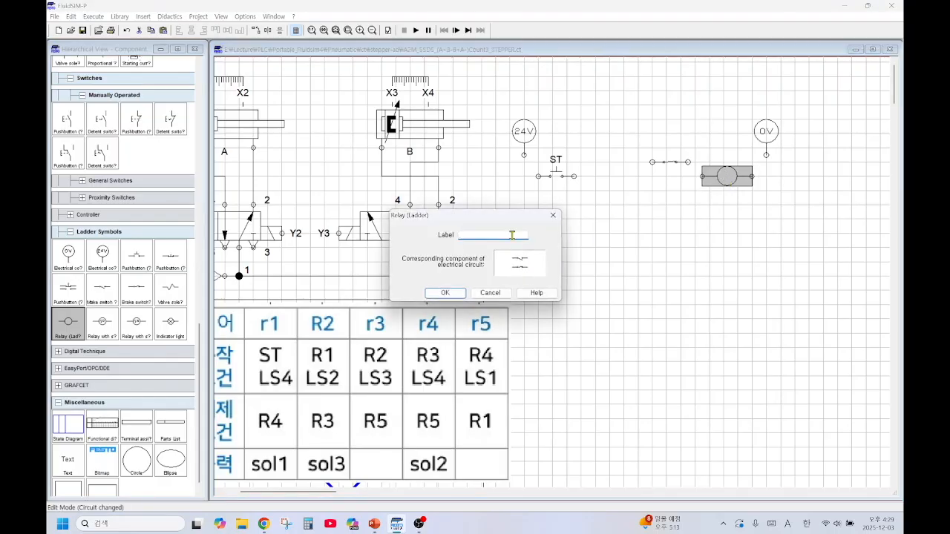
text(R1)
click(446, 292)
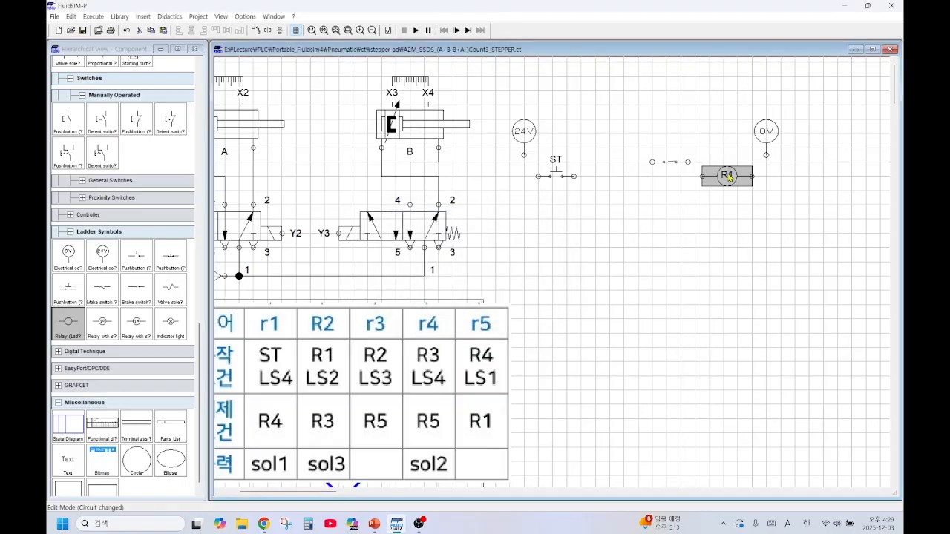
- Align the break switch with the ST rung just before the R1 coil and label it R4
drag(671, 166, 664, 183)
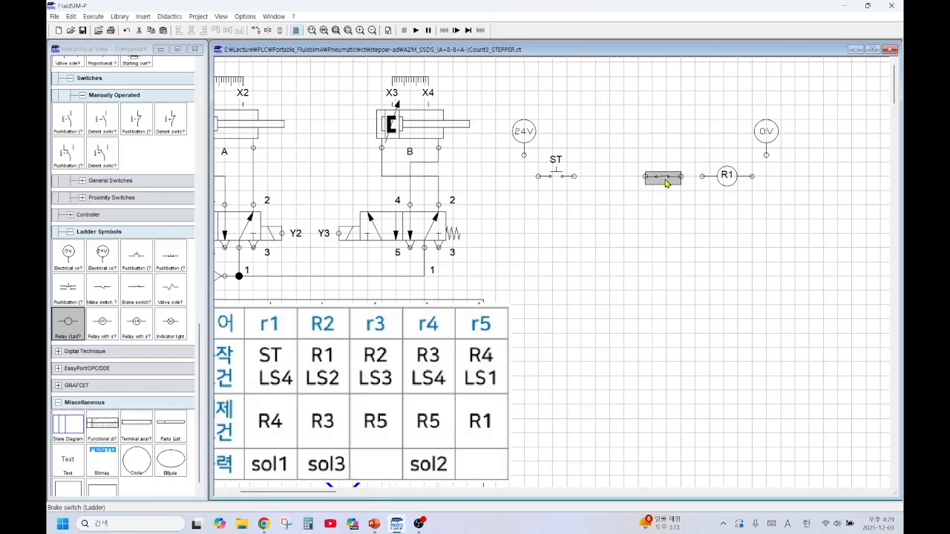
double_click(665, 183)
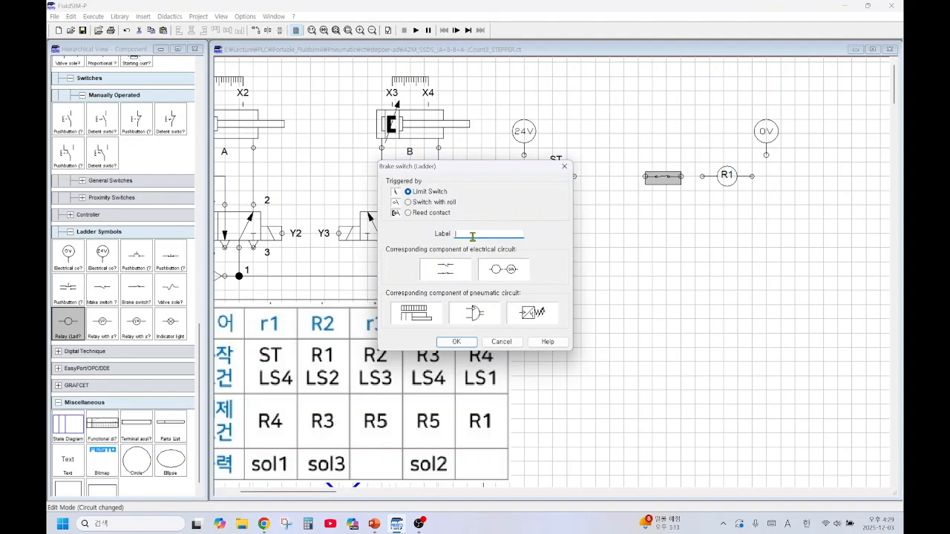
click(457, 341)
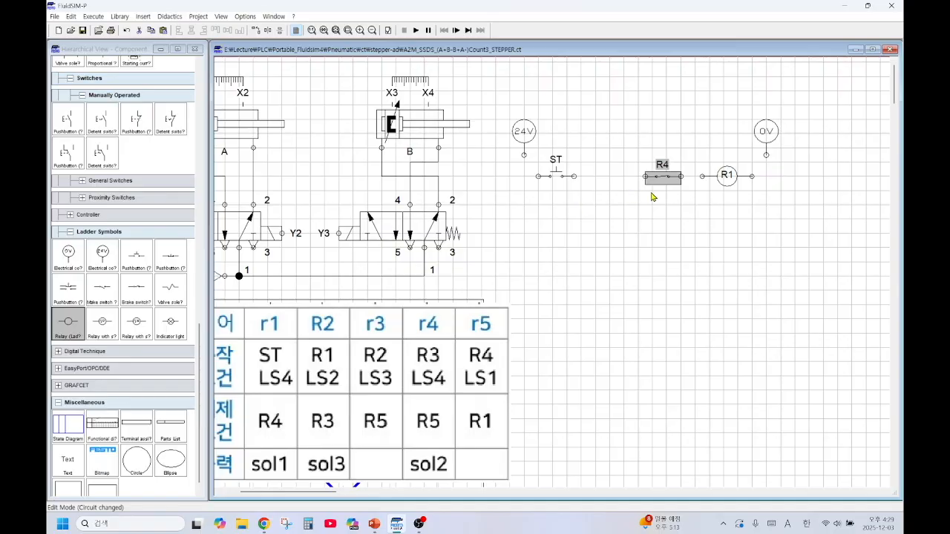
- Add a ladder make switch directly below the ST pushbutton and label it R1
drag(117, 295, 556, 204)
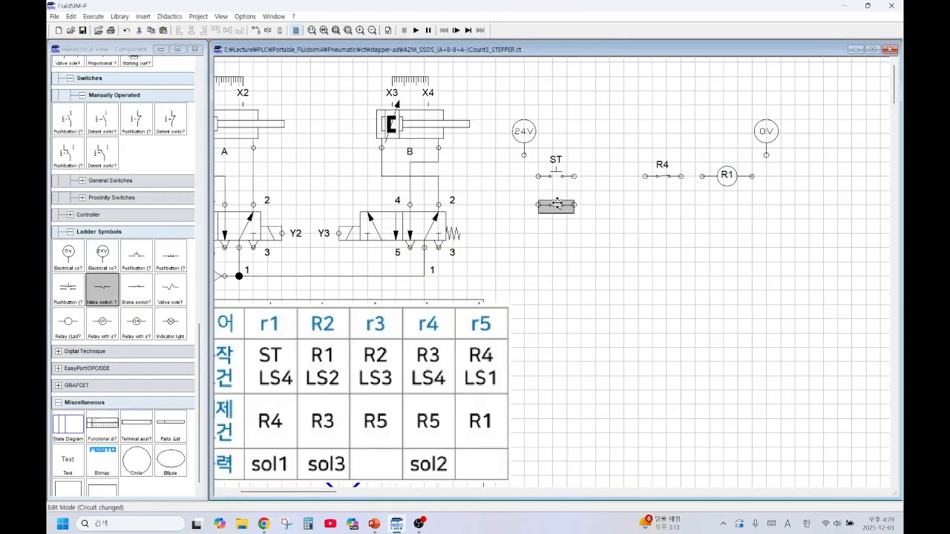
double_click(557, 204)
text(R1)
click(457, 343)
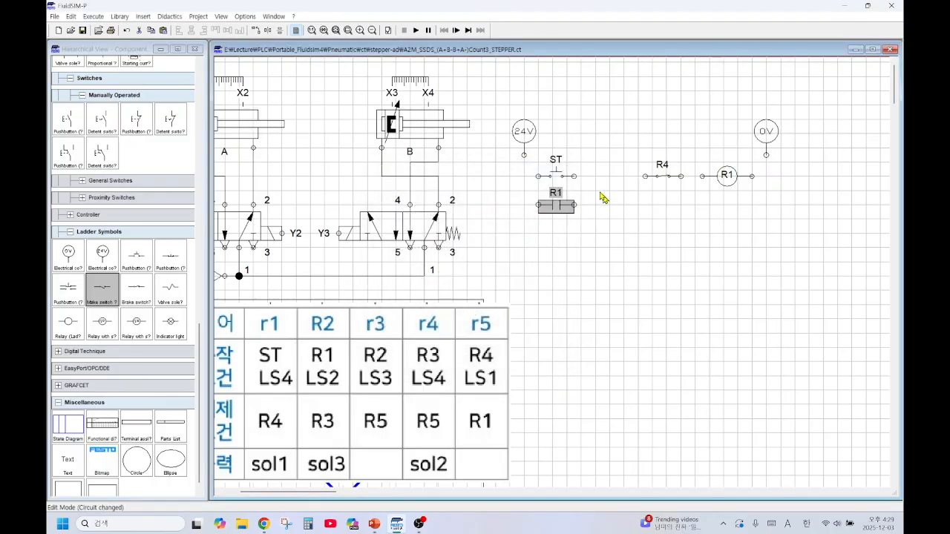
- Wire ST, R4 and coil R1 in series between 24V and 0V, with the R1 contact in parallel across ST
mouse_move(573, 176)
mouse_down()
mouse_move(753, 175)
mouse_move(766, 155)
mouse_up()
drag(538, 204, 524, 156)
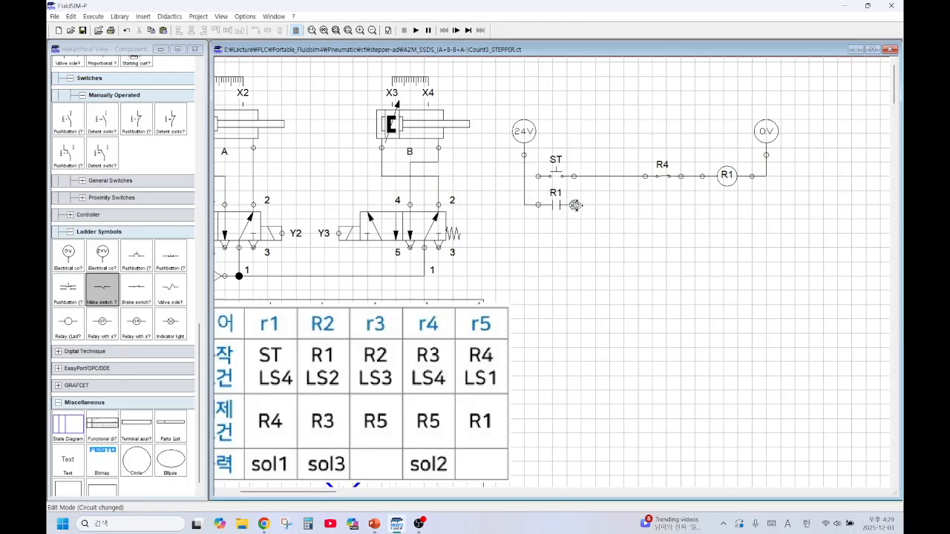
drag(662, 176, 639, 176)
click(639, 176)
drag(538, 176, 524, 176)
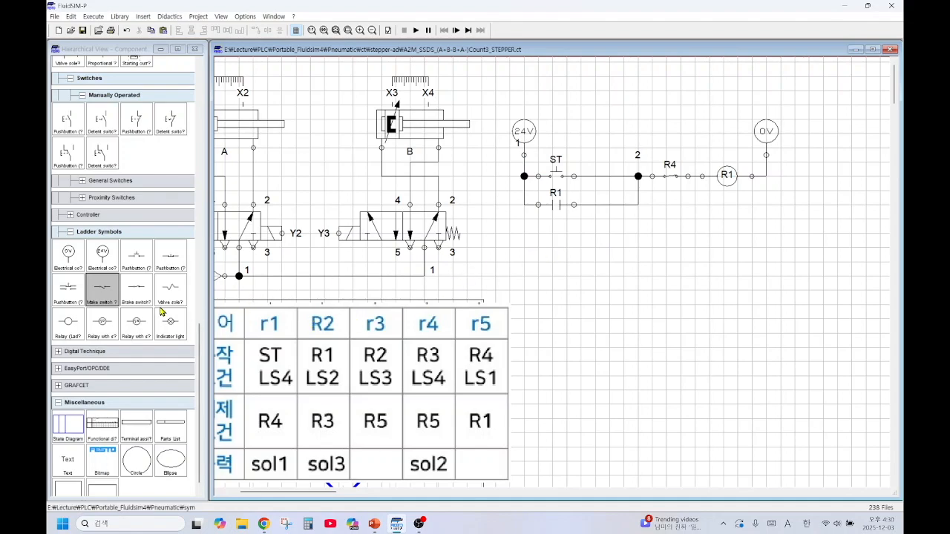
- Start the second rung below the R1 holding contact with two make switches side by side, labelled R1 and X2
drag(110, 296, 549, 227)
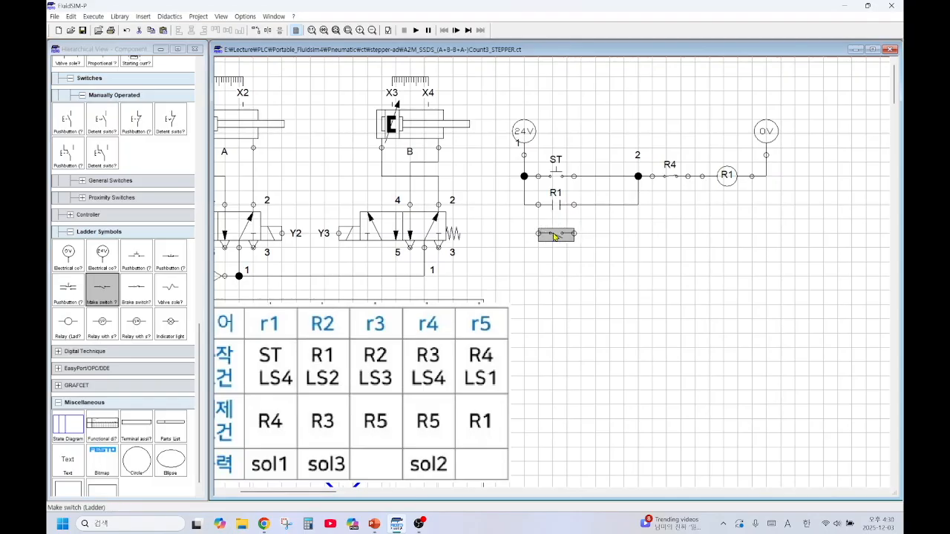
double_click(554, 237)
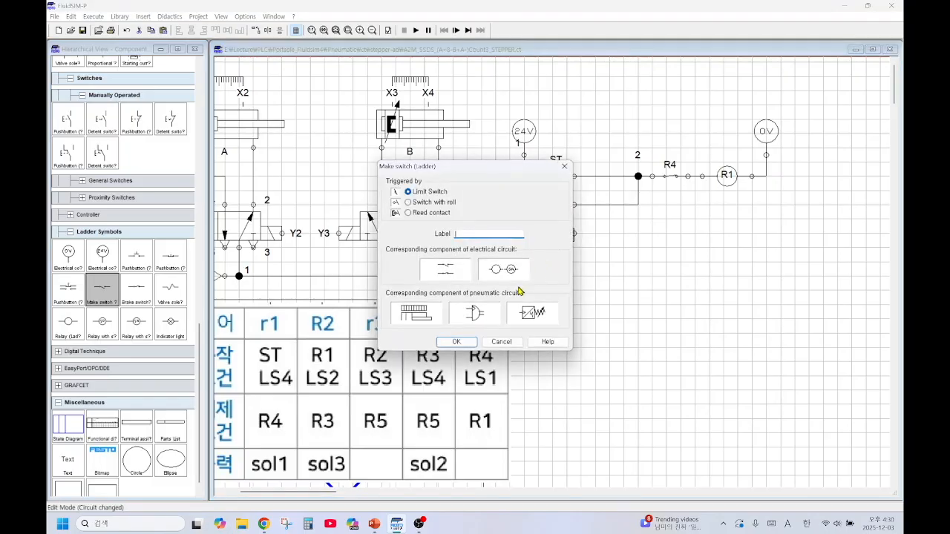
click(466, 341)
click(565, 297)
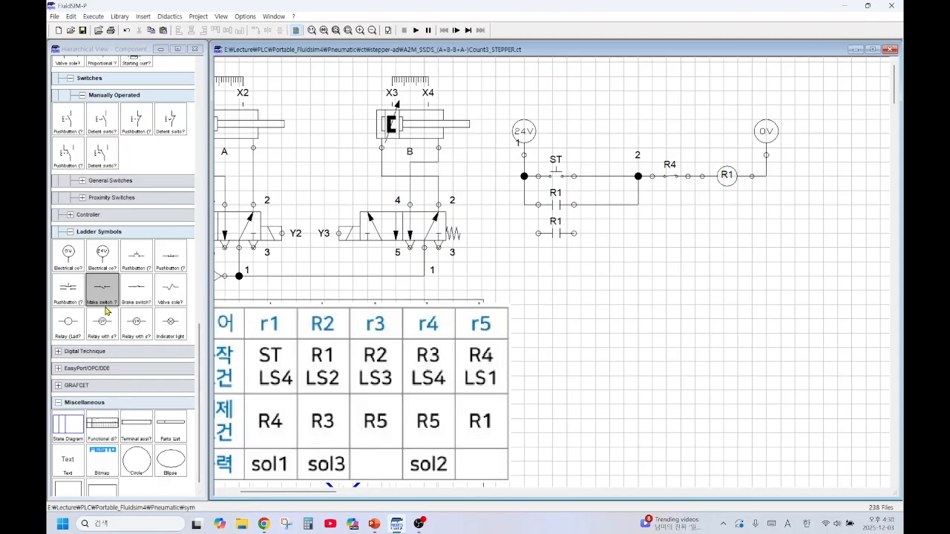
drag(109, 303, 606, 236)
double_click(603, 237)
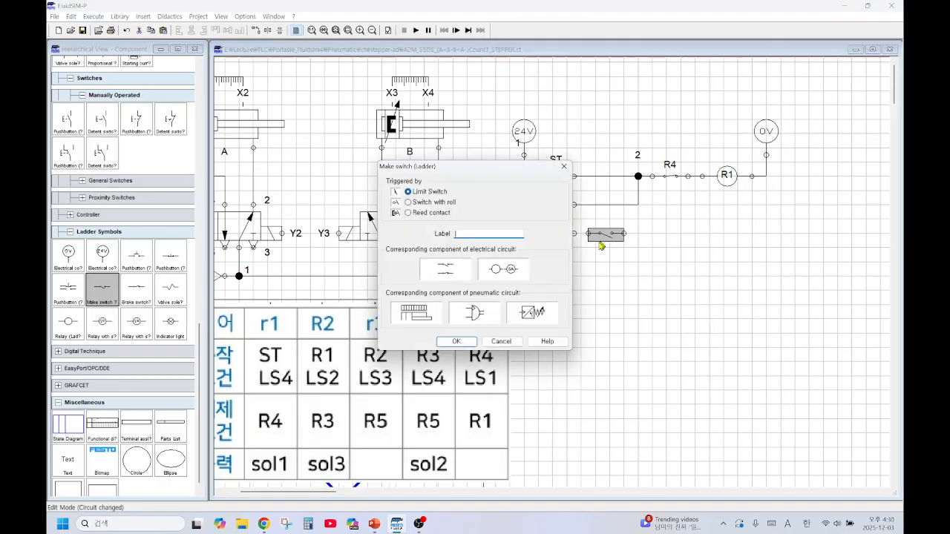
text(X2)
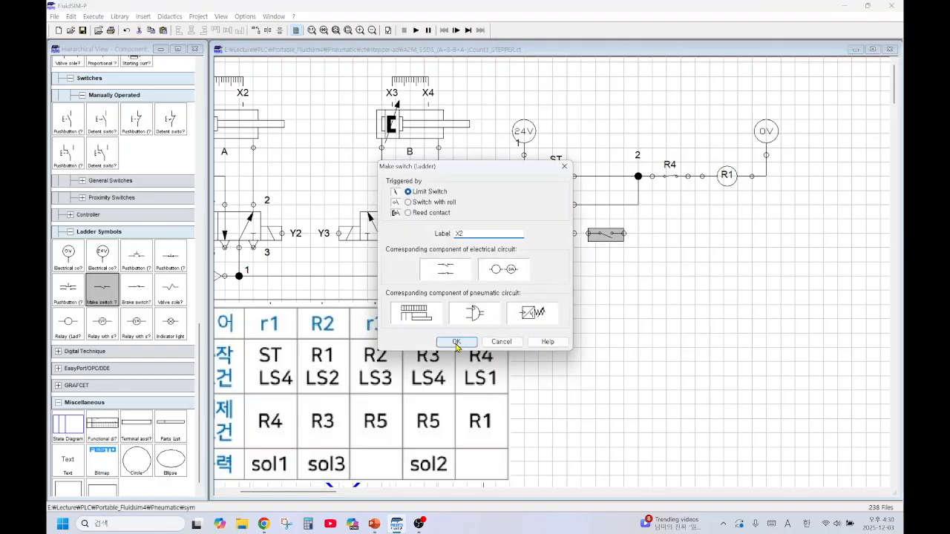
click(457, 343)
click(567, 304)
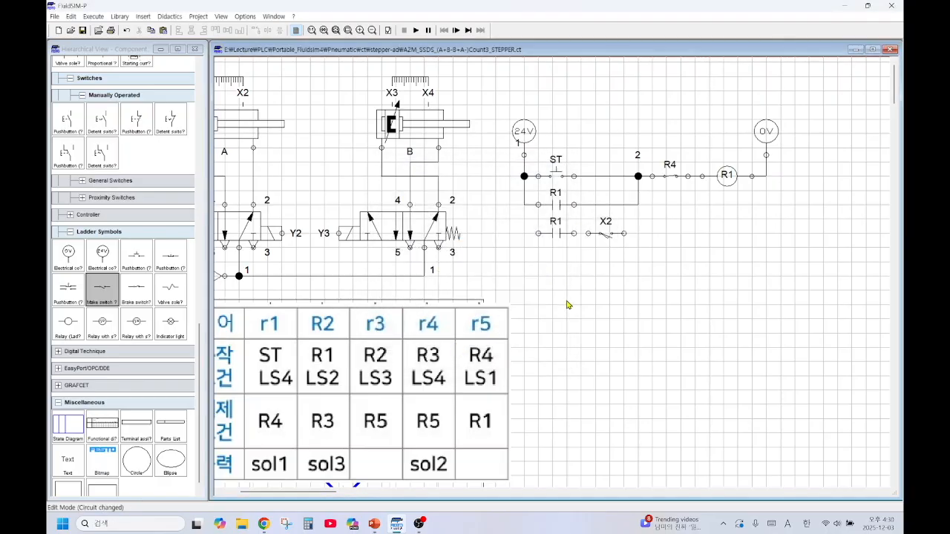
- Complete the second rung with break switch R3 and relay coil R2, wired in series to the 0V line
drag(145, 297, 670, 234)
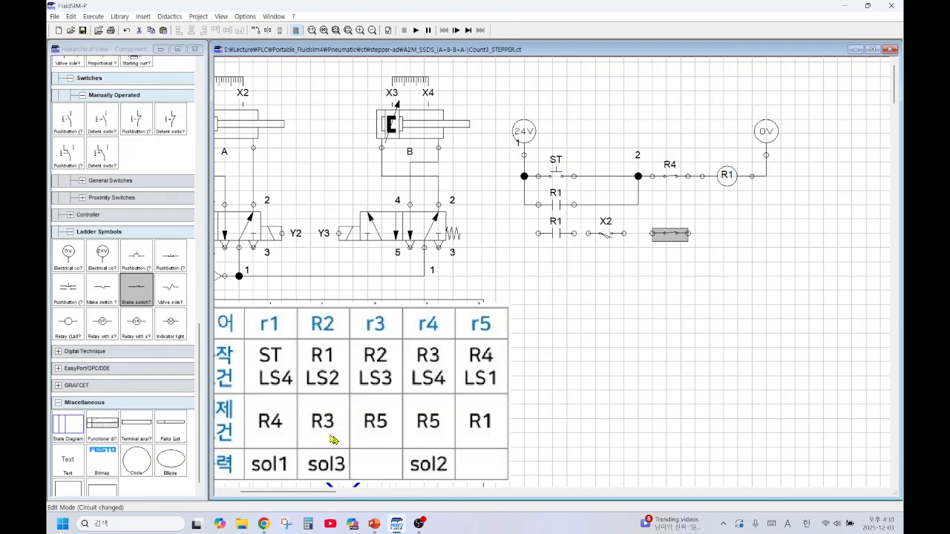
double_click(674, 236)
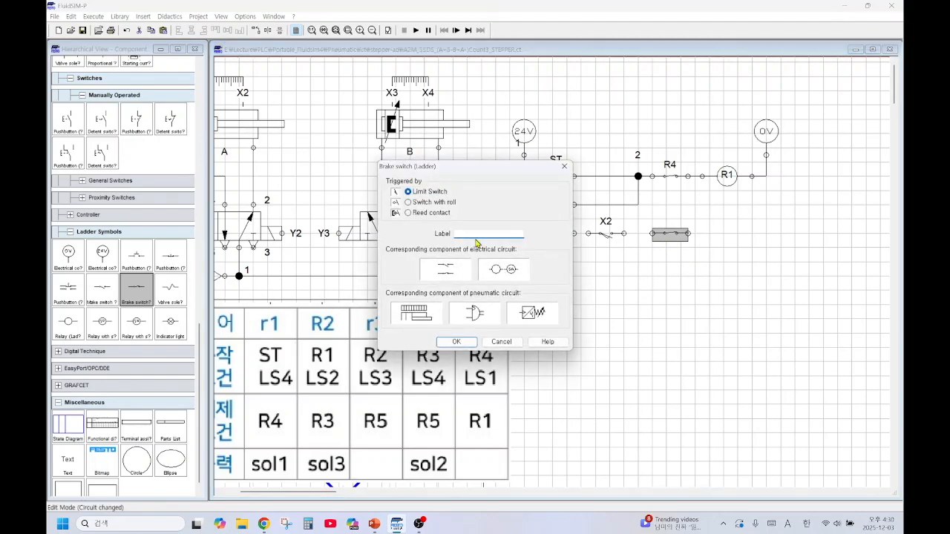
click(457, 342)
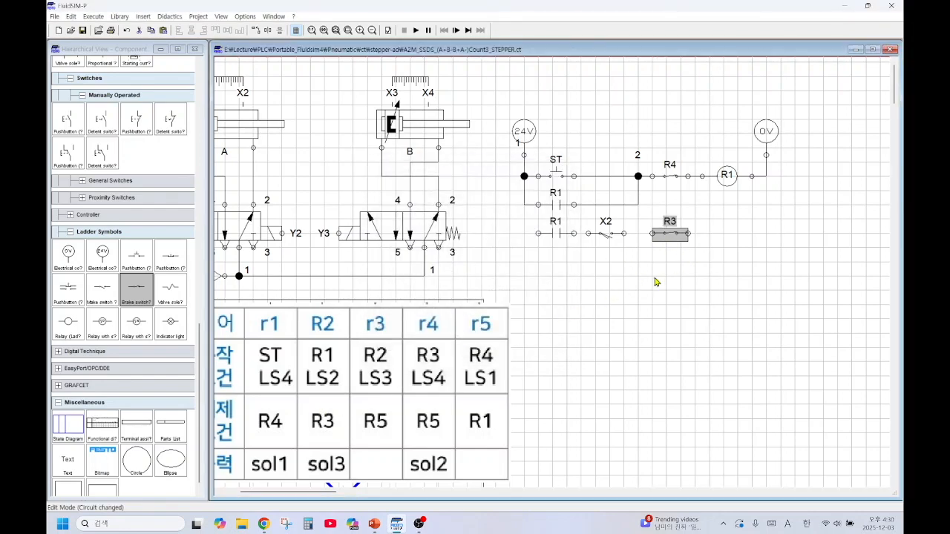
drag(67, 321, 715, 227)
double_click(715, 227)
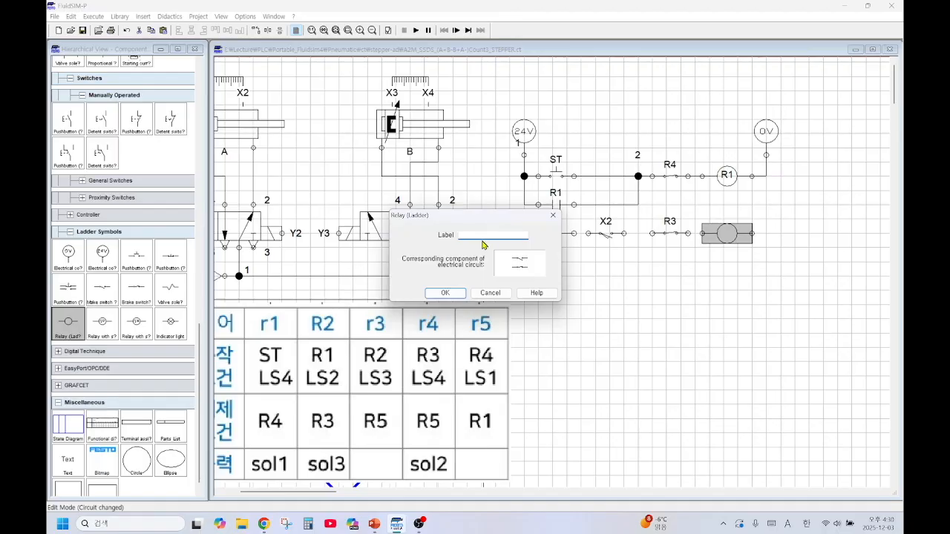
text(R2)
click(445, 293)
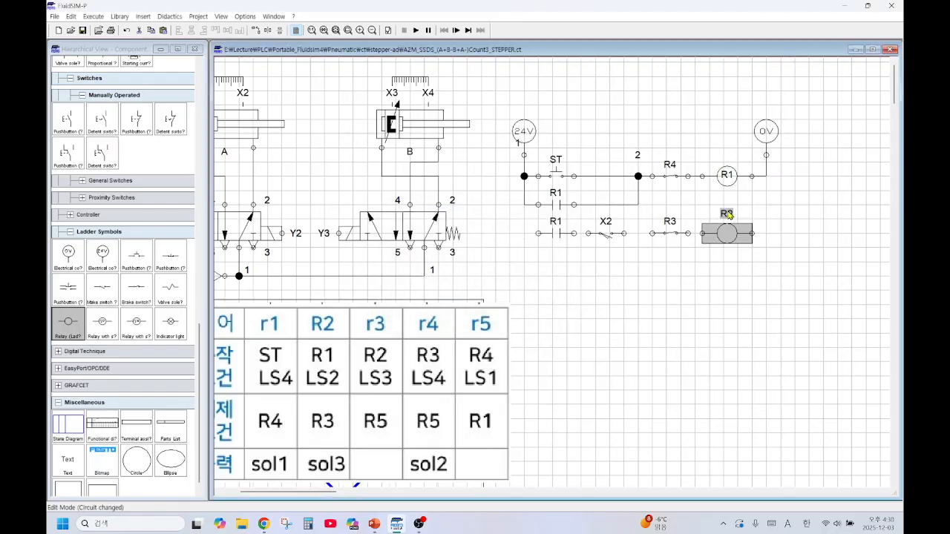
drag(767, 176, 767, 177)
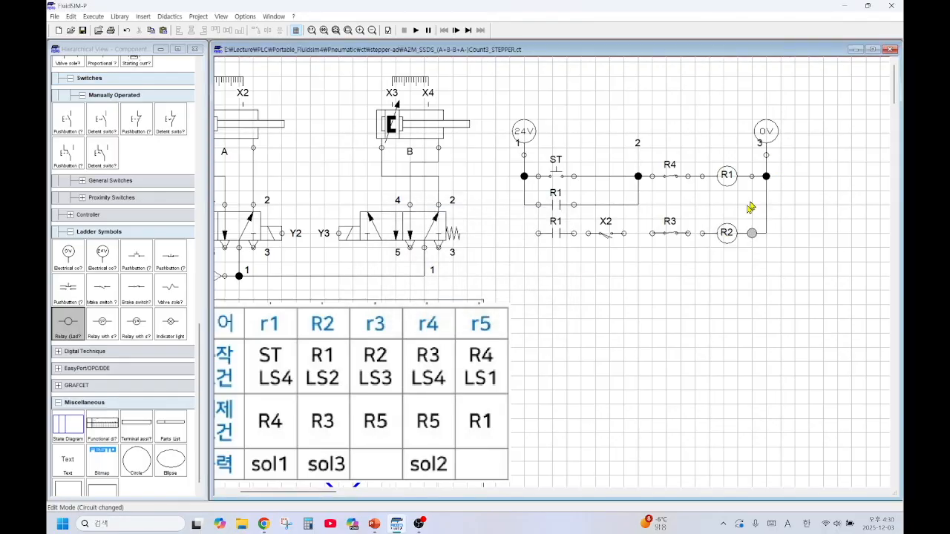
drag(703, 233, 574, 233)
- Add an R2 make switch below the second rung as its holding contact, parallel to R1 and X2, and connect both branches to 24V
drag(102, 288, 558, 271)
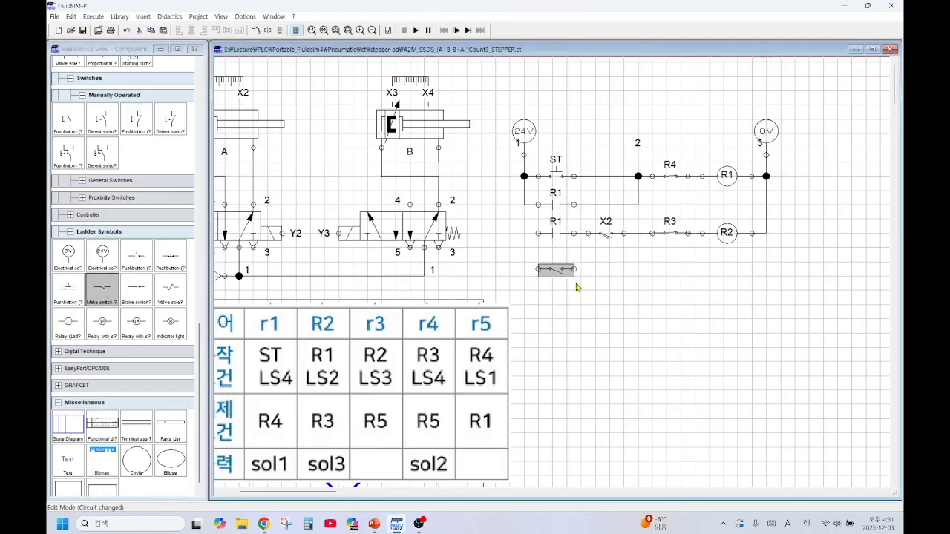
double_click(557, 271)
text(R2)
click(456, 342)
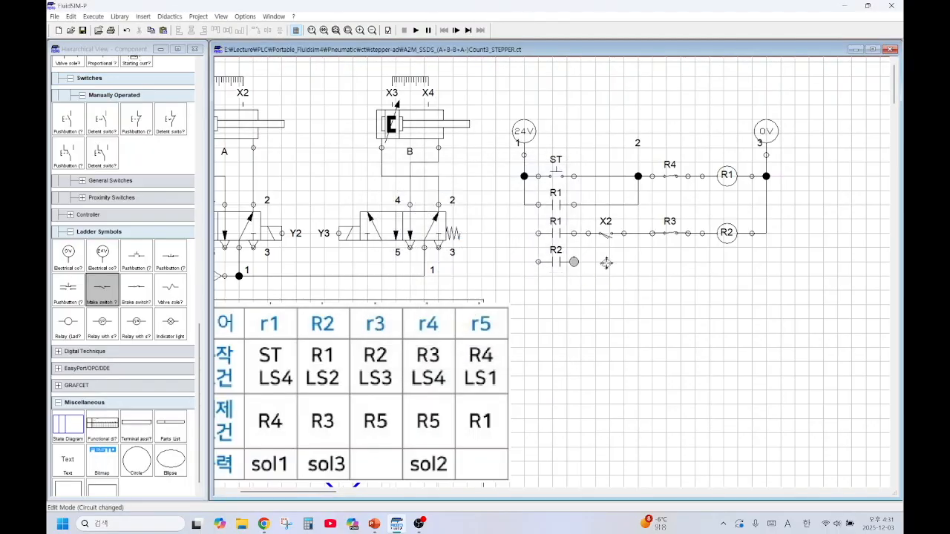
drag(639, 233, 574, 261)
drag(524, 205, 524, 233)
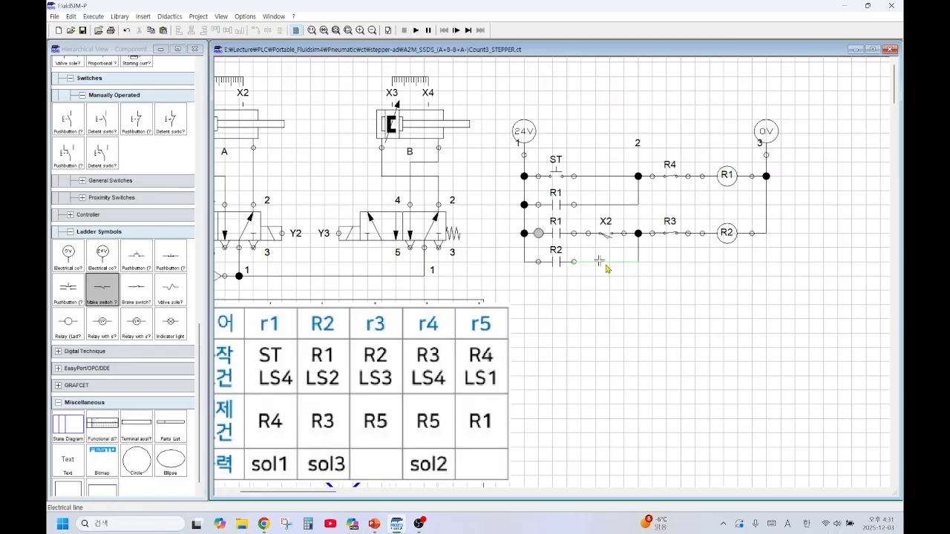
- Duplicate the second rung with its R2 holding contact and place the copy directly beneath the original
drag(753, 220, 547, 292)
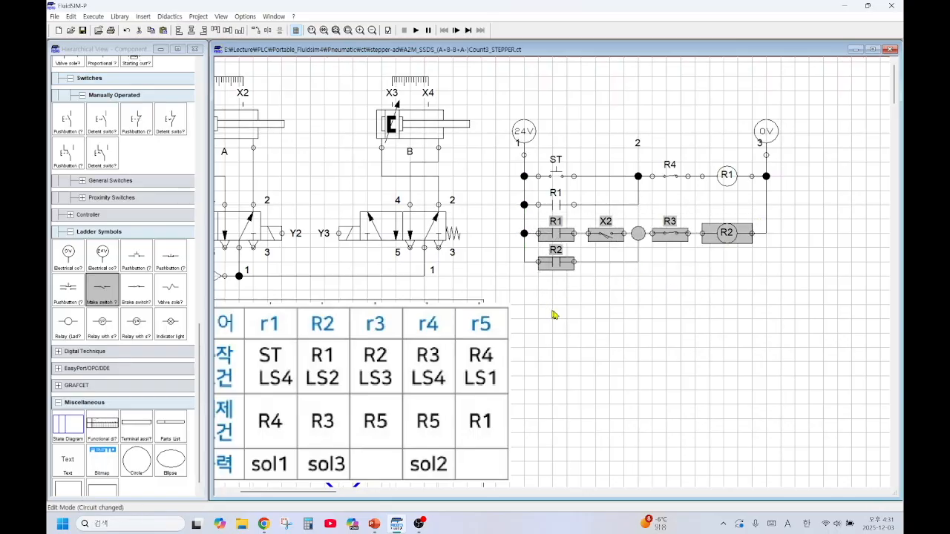
scroll(564, 317, down, 2)
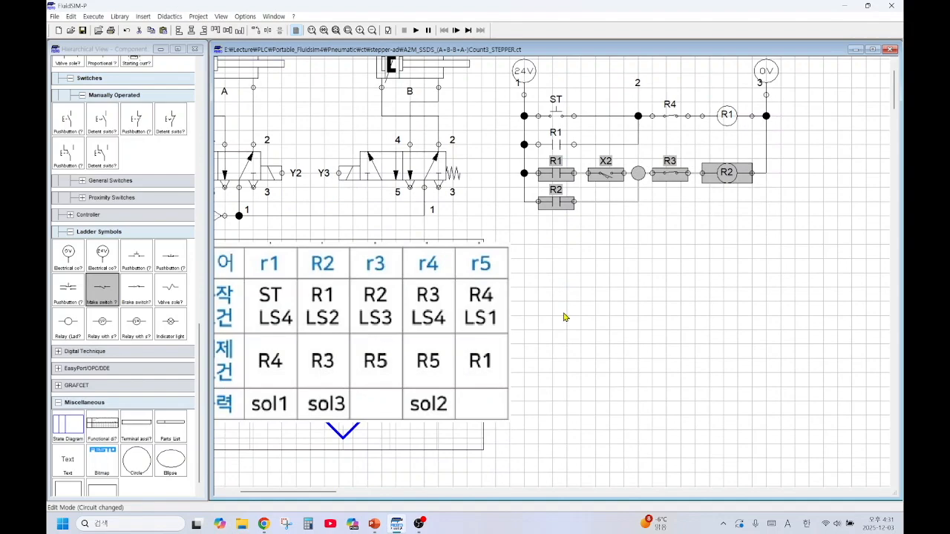
key(ctrl+c)
key(ctrl+v)
drag(598, 276, 669, 228)
click(653, 279)
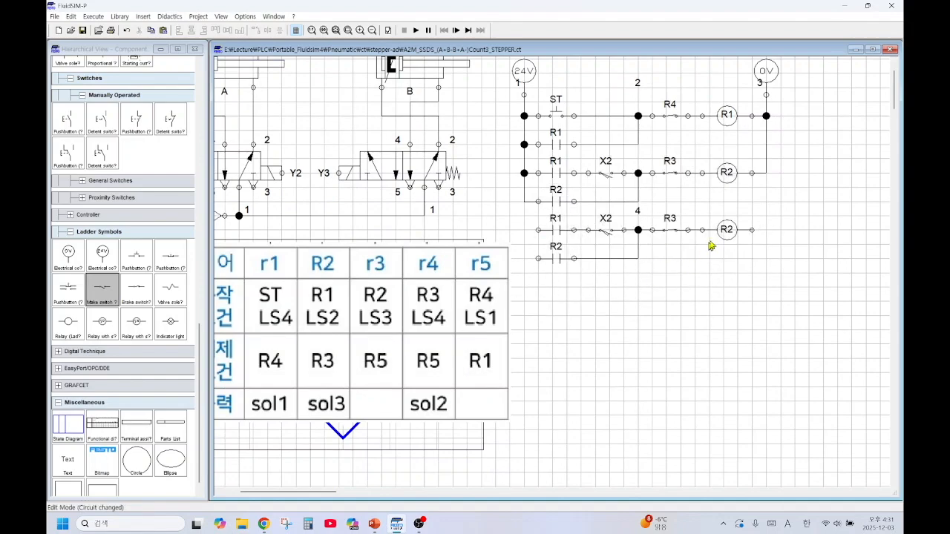
- Relabel the copied rung's relay coil and its holding contact as R3
double_click(729, 230)
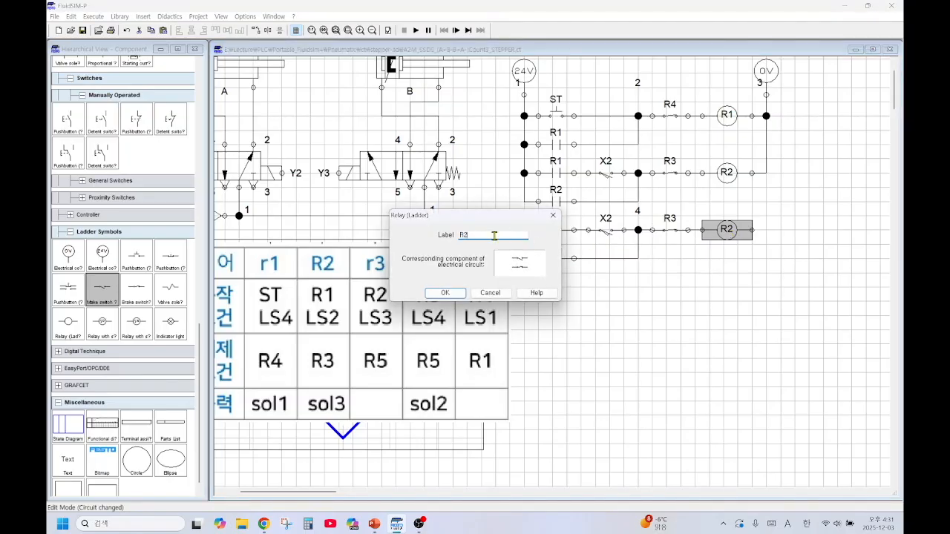
text(R3)
click(446, 294)
double_click(557, 266)
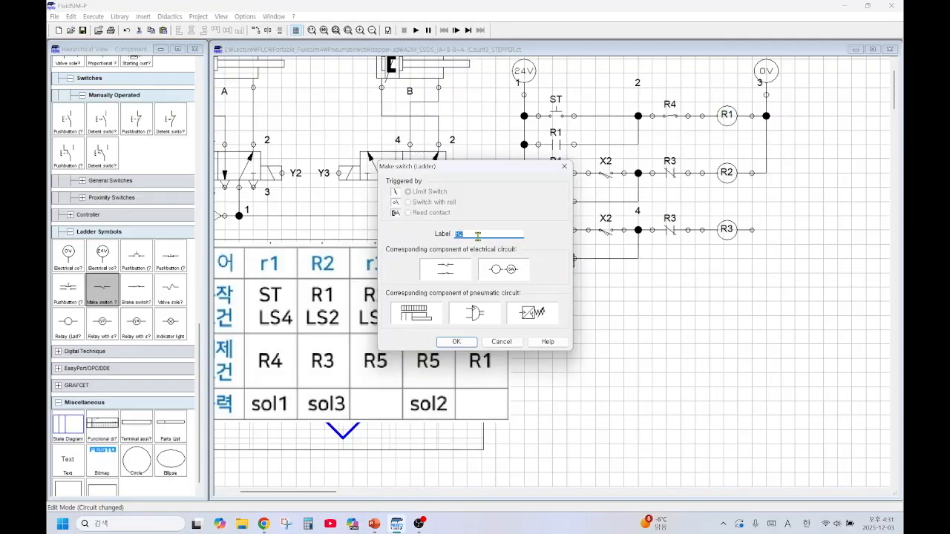
text(R3)
click(457, 342)
- Relabel the third rung's first contact as R2 and its limit switch contact as X3
double_click(559, 231)
click(456, 342)
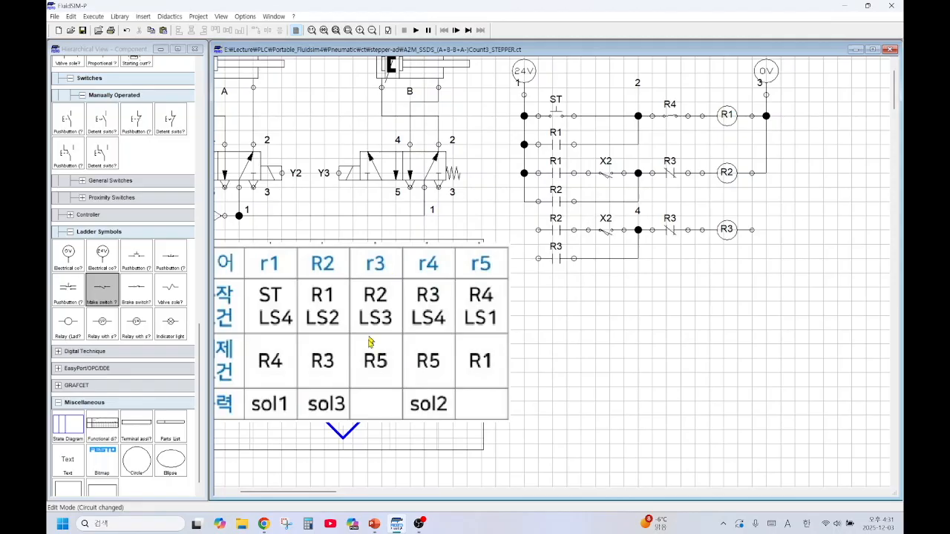
double_click(605, 231)
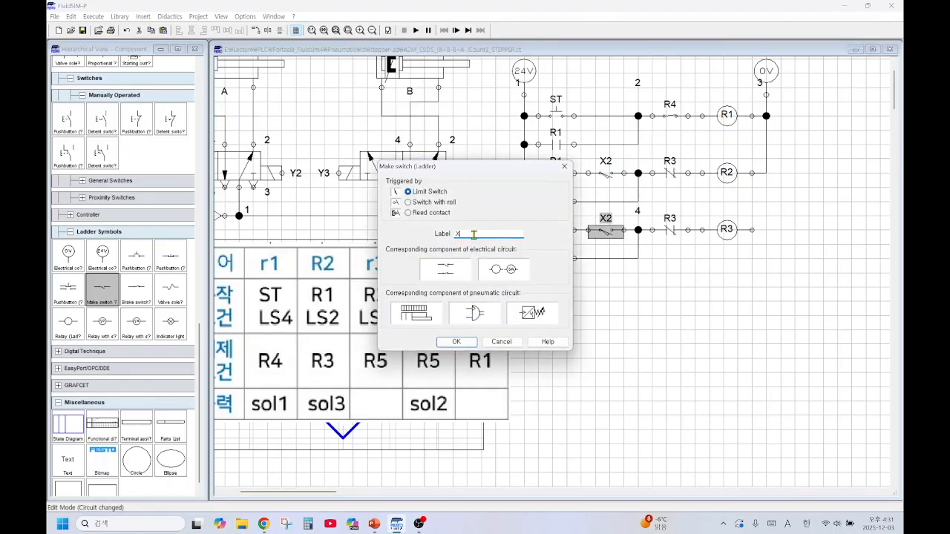
click(461, 343)
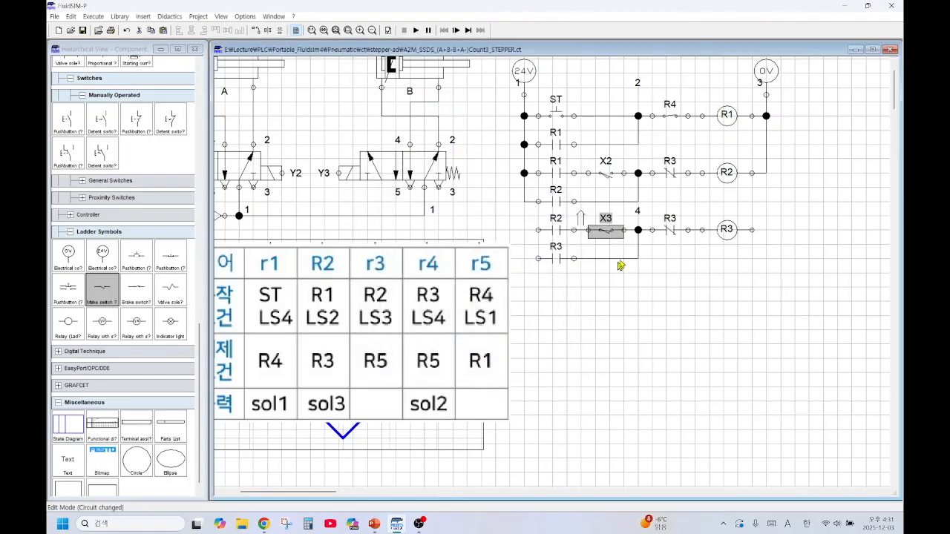
- Relabel the third rung's break contact as R5 and place a copy of the rung with its holding contact directly beneath it
double_click(671, 231)
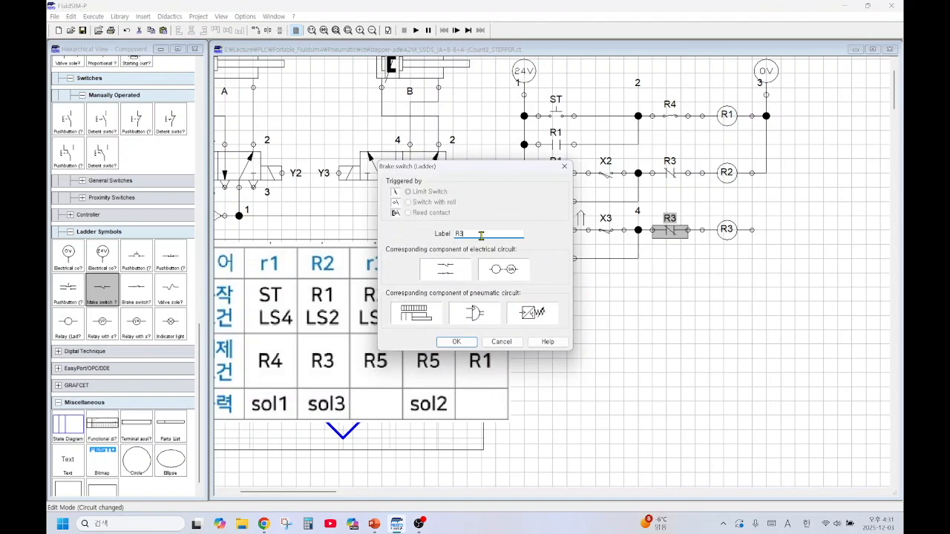
click(457, 342)
drag(779, 235, 575, 256)
key(ctrl+c)
key(ctrl+v)
drag(594, 294, 666, 295)
- Relabel the fourth rung's relay coil and its holding contact as R4
double_click(727, 288)
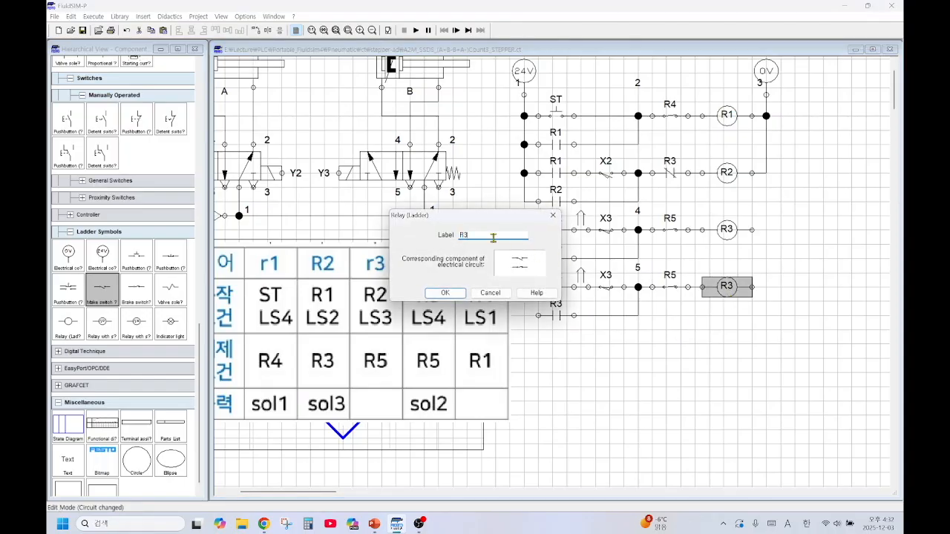
click(445, 292)
double_click(555, 315)
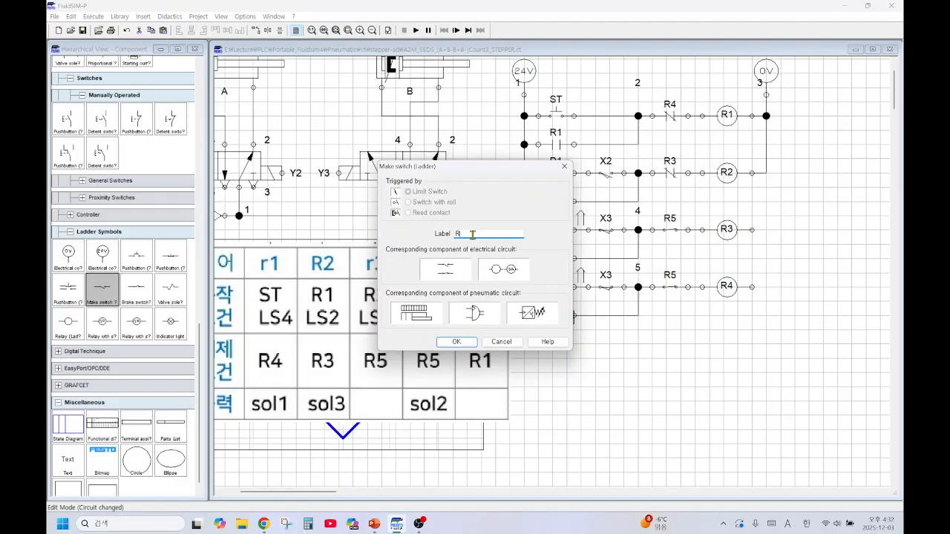
click(457, 342)
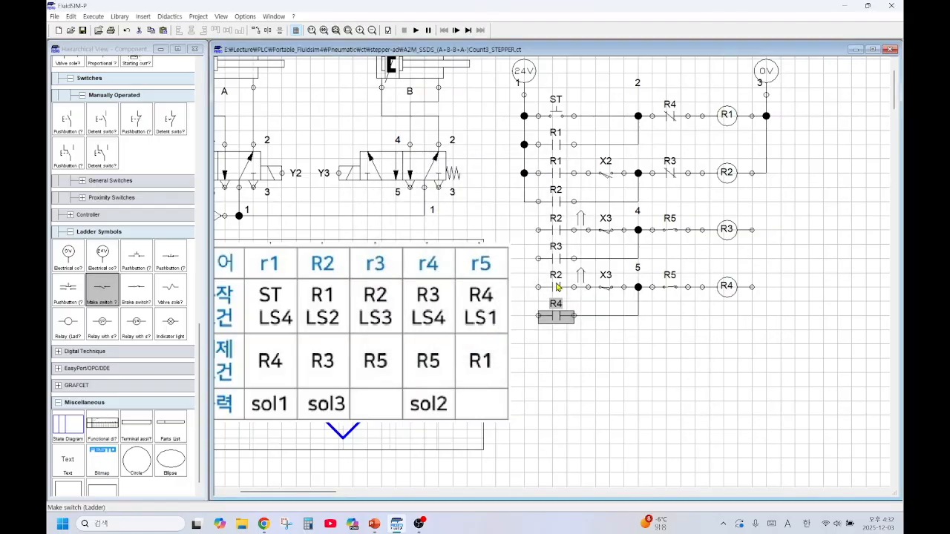
- Relabel the fourth rung's first contact as R3 and its limit switch contact as X4
double_click(556, 314)
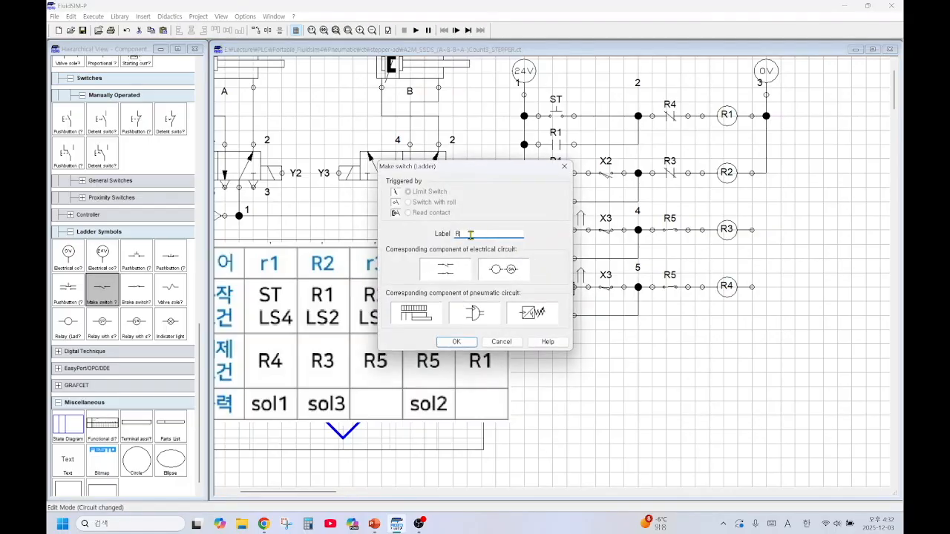
text(R3)
click(458, 341)
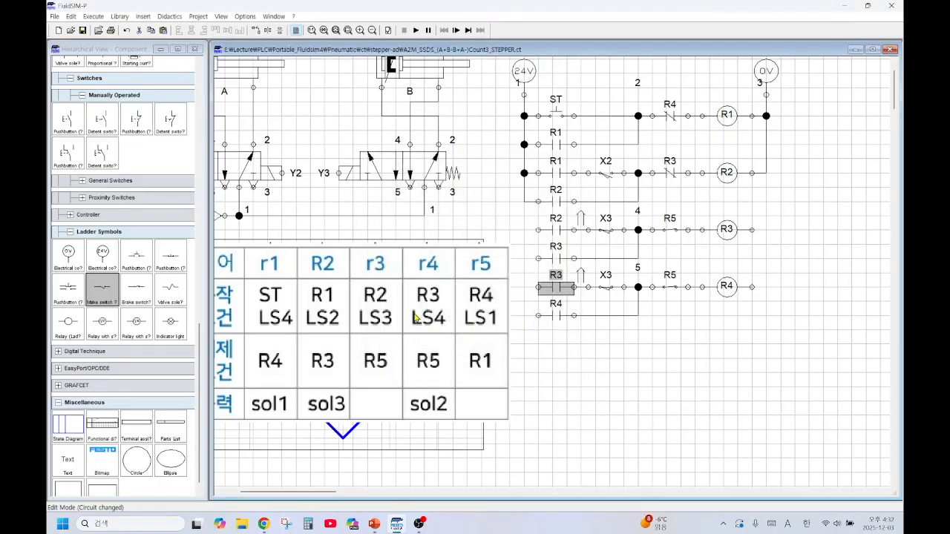
double_click(609, 288)
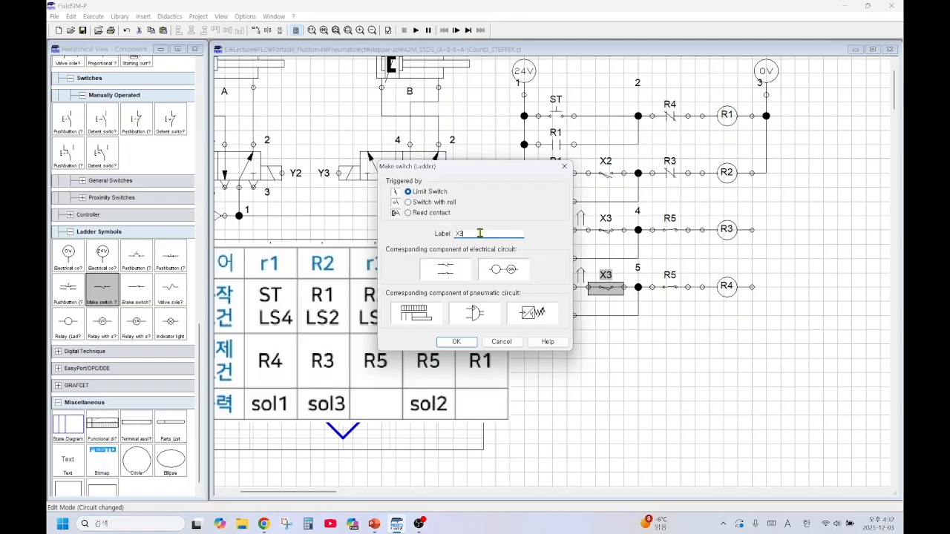
click(459, 341)
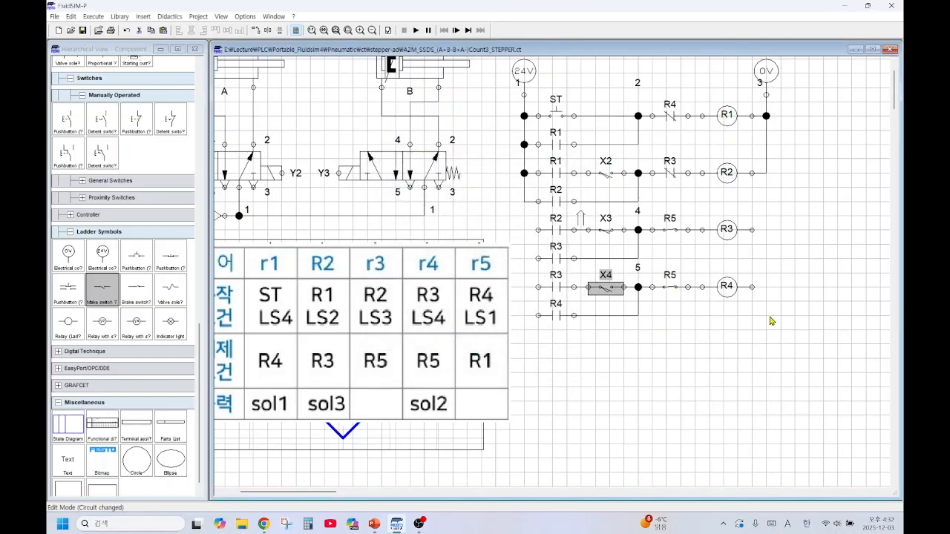
- Duplicate the fourth rung with its R4 holding contact and place the copy directly beneath the original
drag(790, 268, 539, 337)
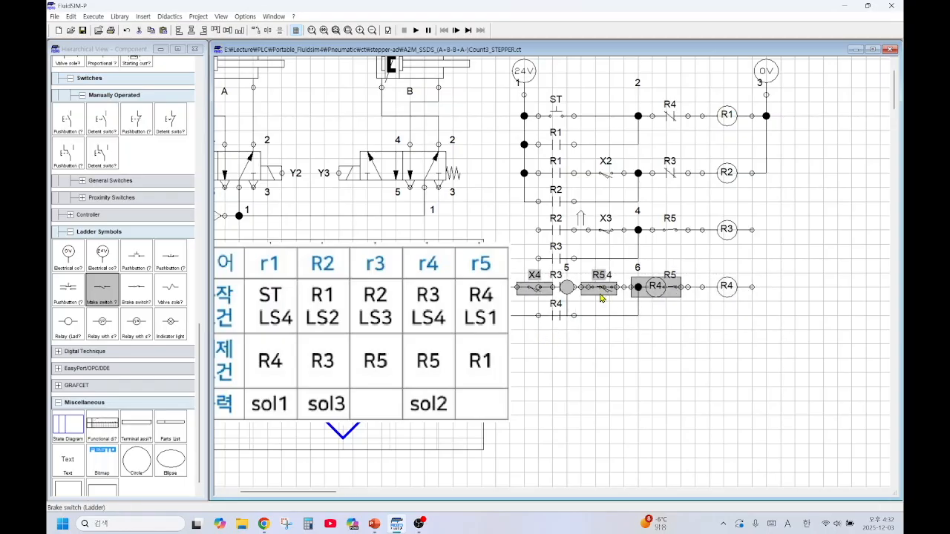
key(ctrl+c)
key(ctrl+v)
drag(671, 360, 672, 348)
click(631, 393)
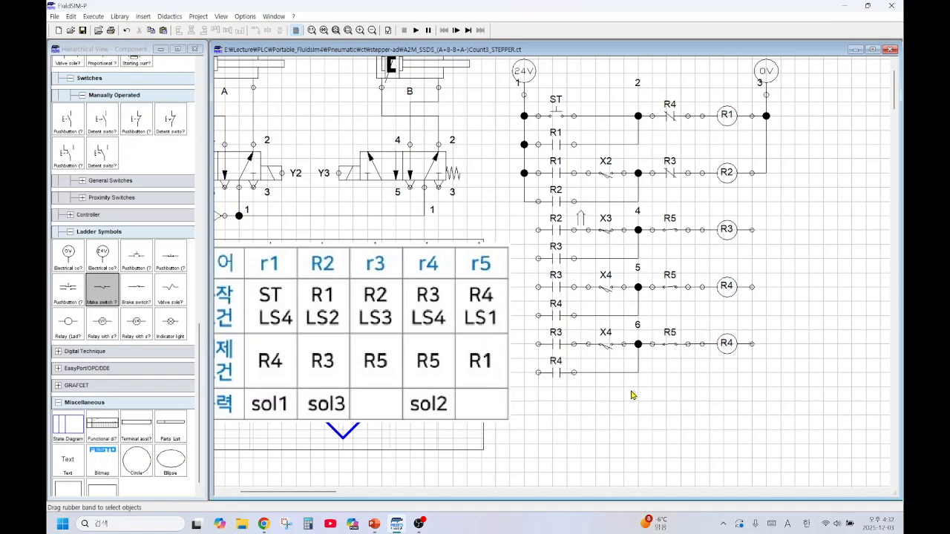
- Relabel the fifth rung's relay coil and its holding contact as R5
double_click(726, 343)
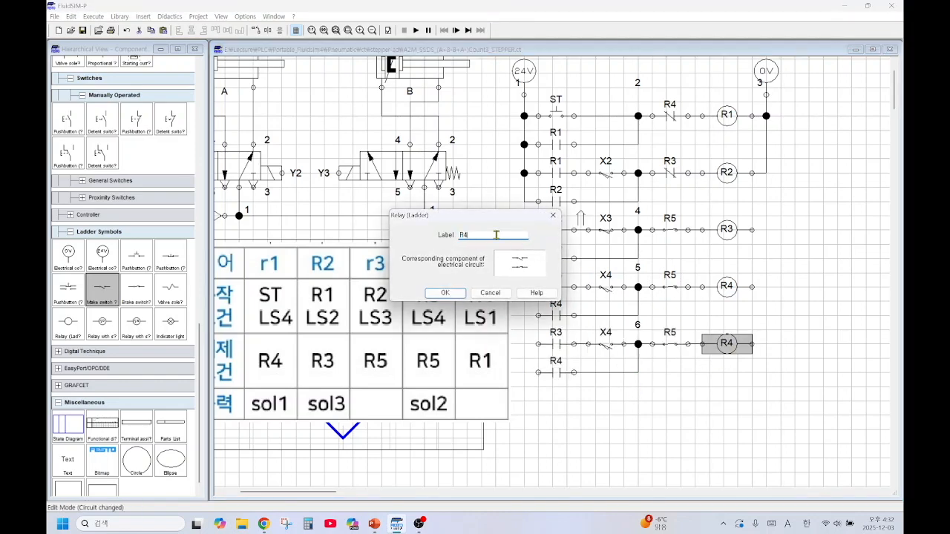
text(R5)
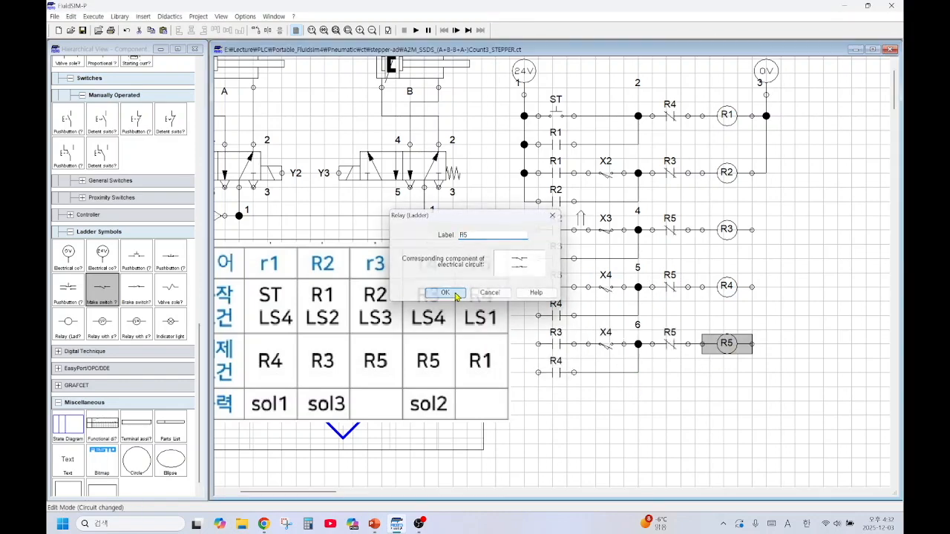
click(446, 292)
double_click(557, 373)
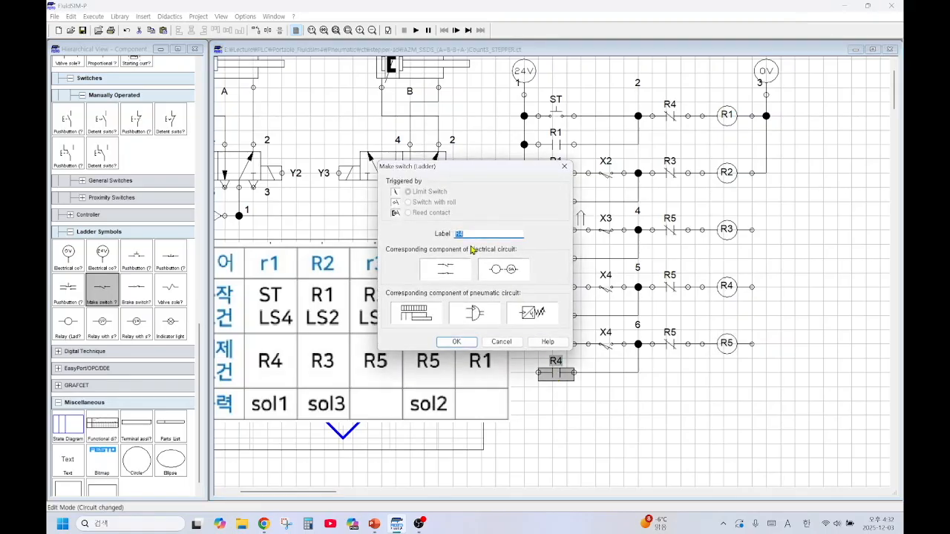
text(R5)
click(457, 341)
- Relabel the fifth rung's first make contact as R4
click(557, 343)
double_click(557, 342)
click(477, 233)
text(4)
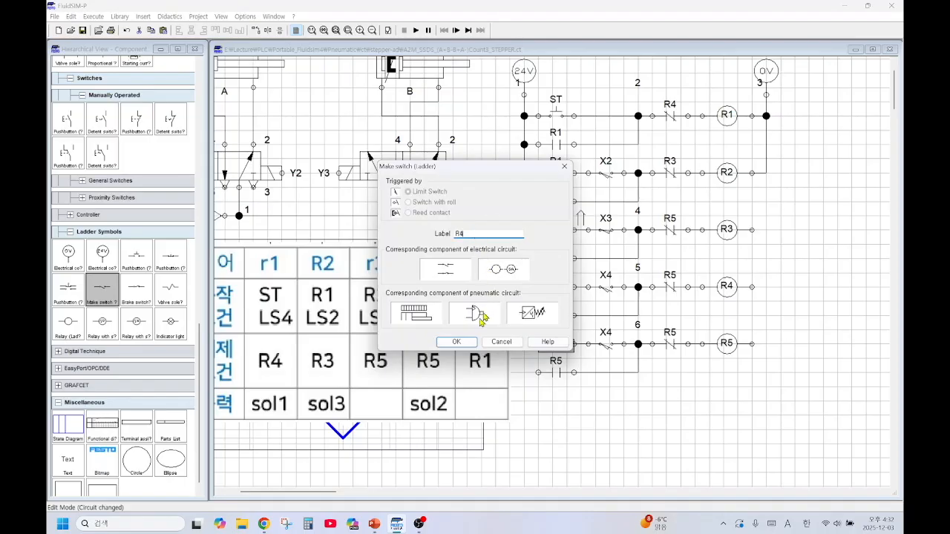
click(456, 341)
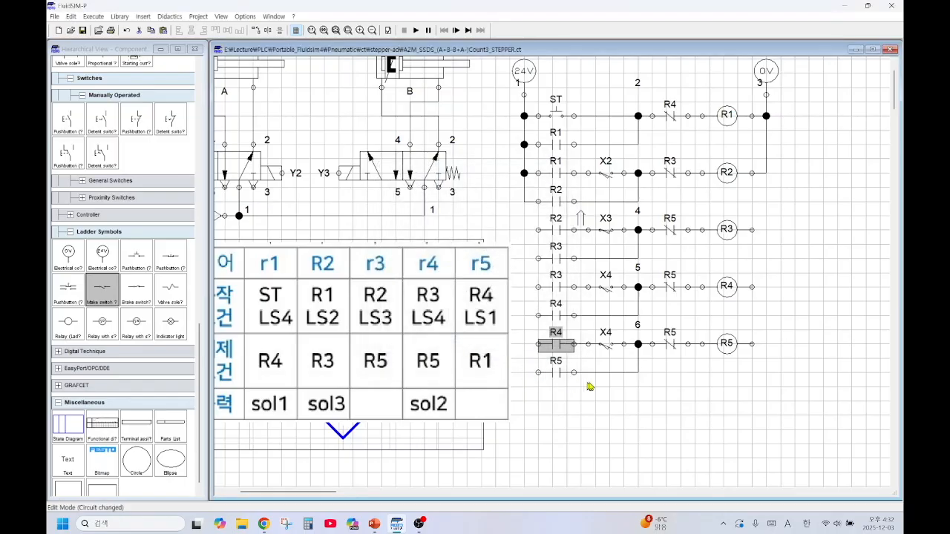
- Relabel the fifth rung's break contact as R1 and its limit switch contact as X1
double_click(671, 344)
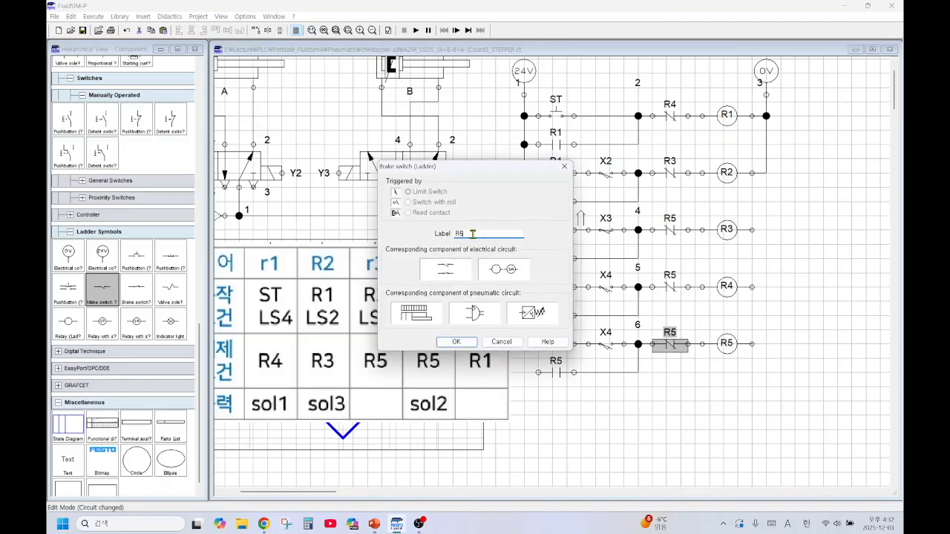
text(R1)
click(456, 342)
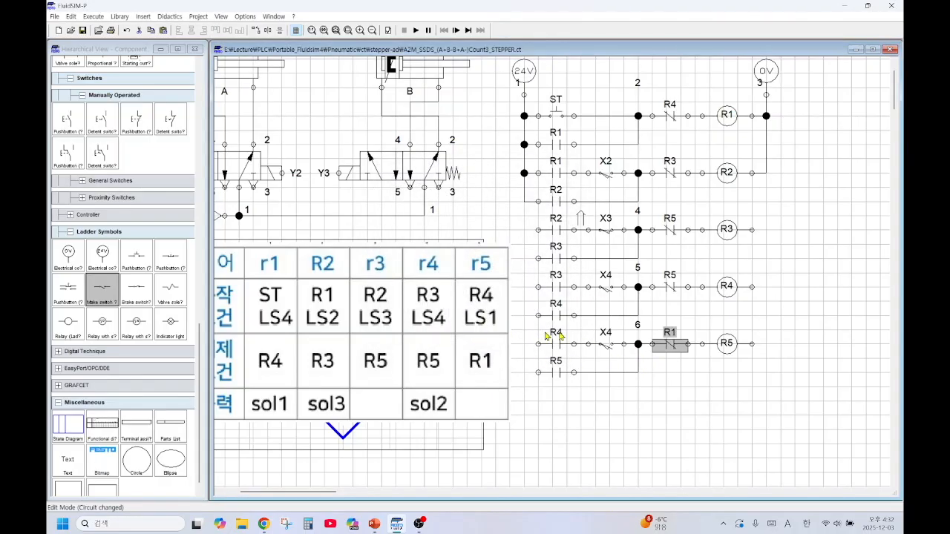
double_click(606, 344)
text(X1)
click(457, 341)
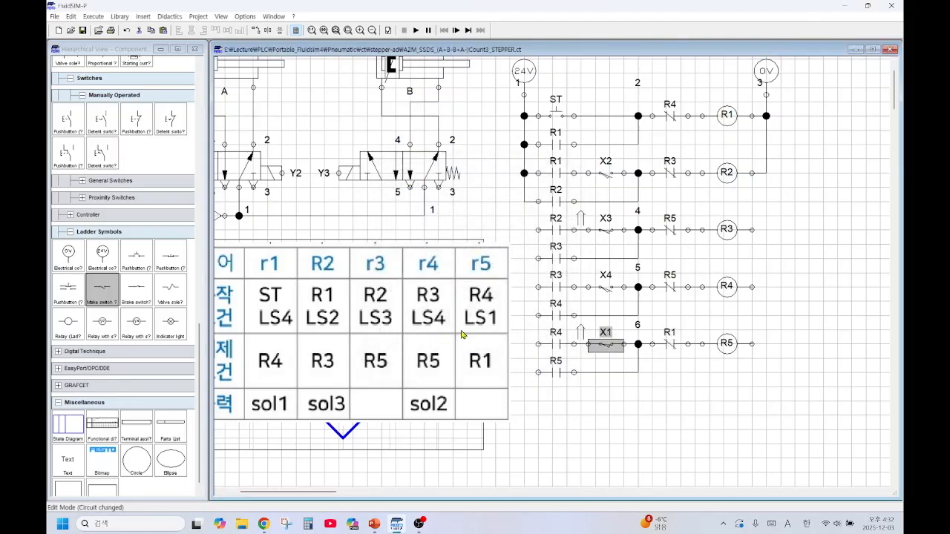
click(458, 274)
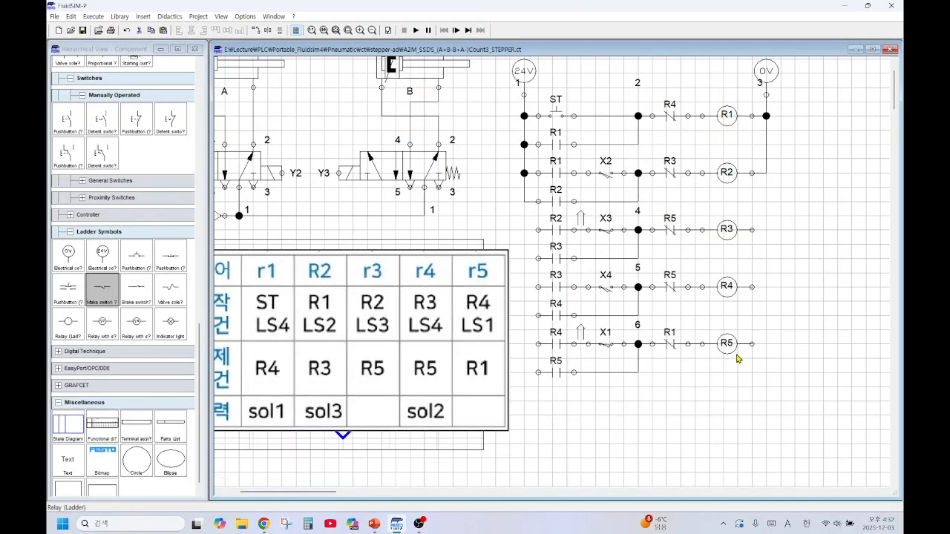
- Wire the R3, R4 and R5 relay coils to the 0V supply line
mouse_move(752, 343)
mouse_down()
mouse_move(786, 215)
mouse_move(770, 173)
mouse_up()
drag(752, 228, 766, 229)
drag(751, 286, 766, 287)
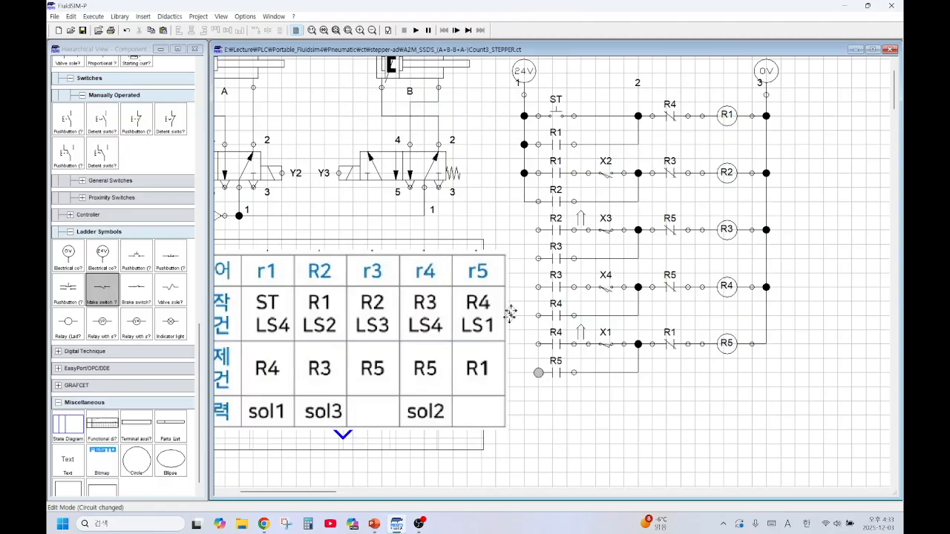
- Wire the open ends of the third to fifth rungs and their holding contacts to the 24V supply line
drag(523, 200, 524, 201)
drag(538, 230, 524, 230)
drag(538, 258, 524, 344)
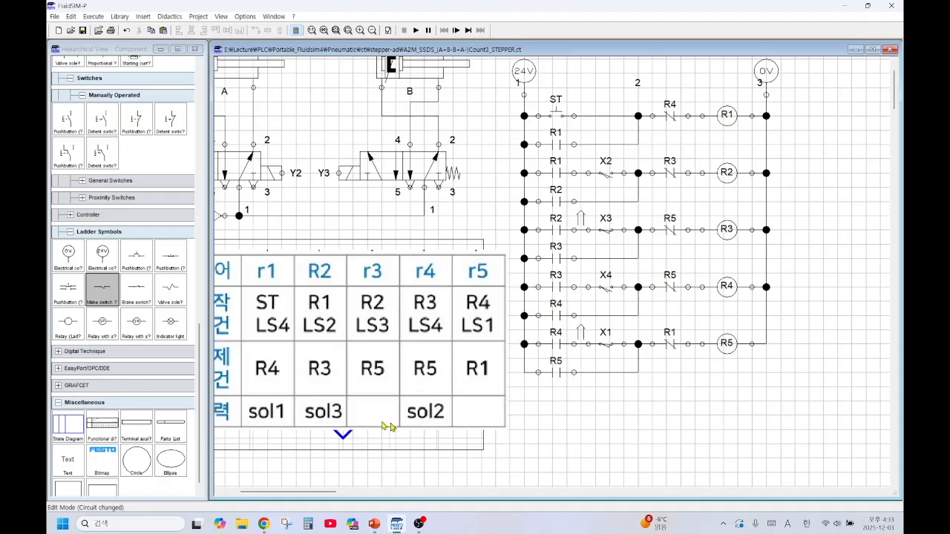
- Place a make switch below the R5 holding contact and label it R1
click(103, 289)
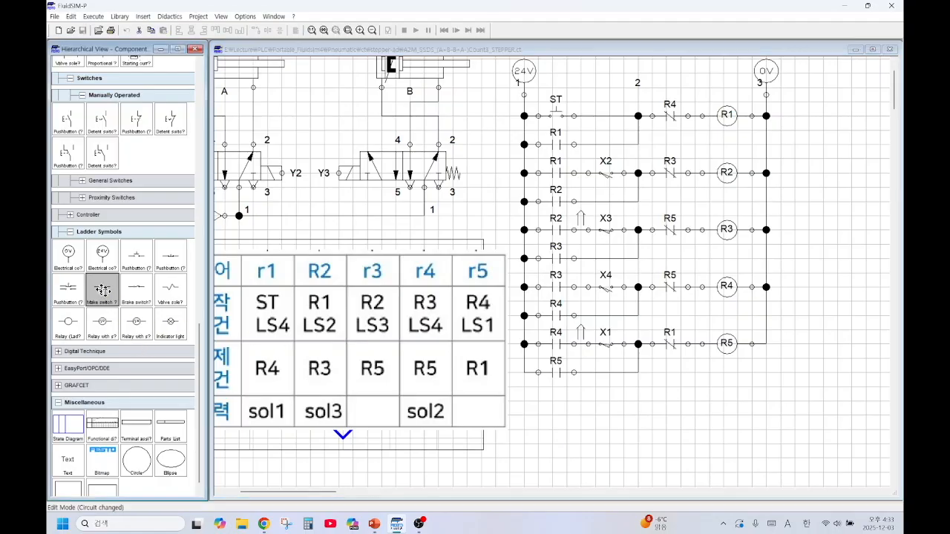
drag(102, 290, 551, 399)
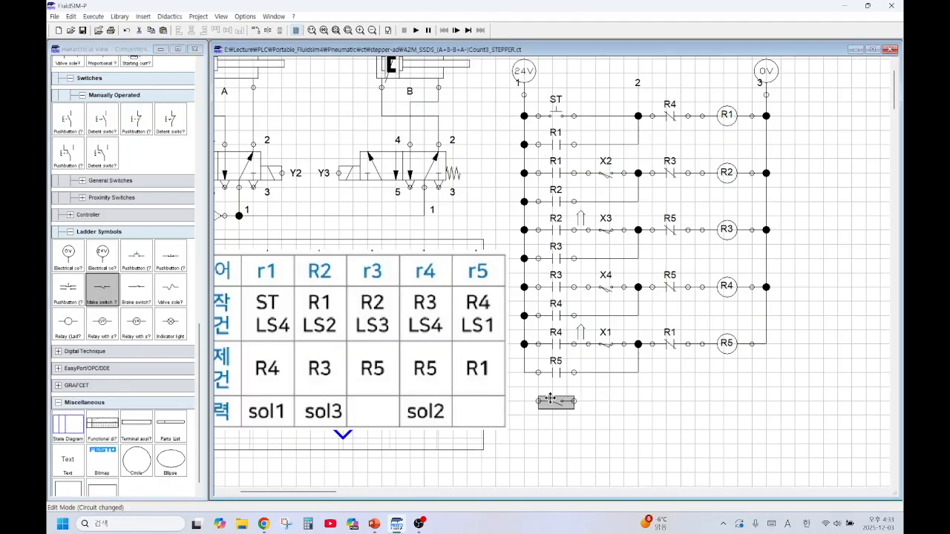
double_click(562, 402)
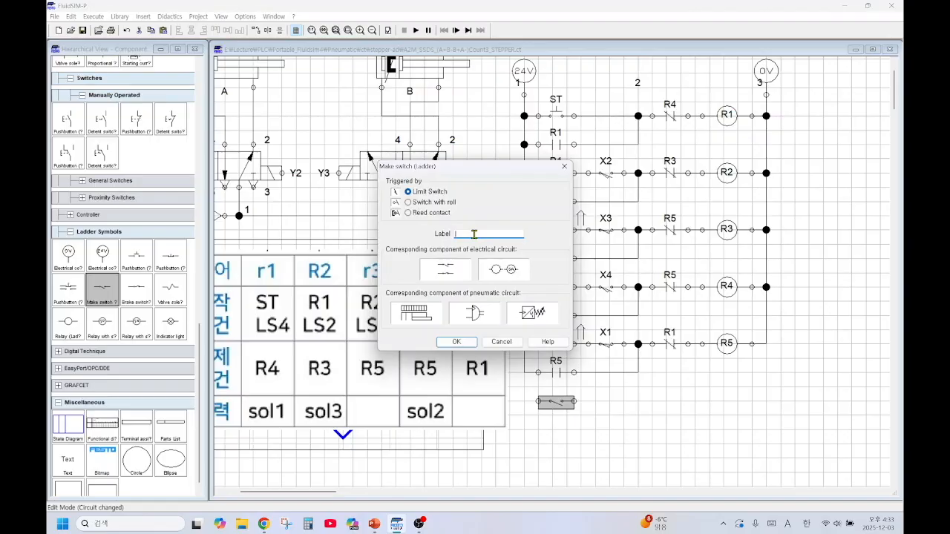
click(455, 342)
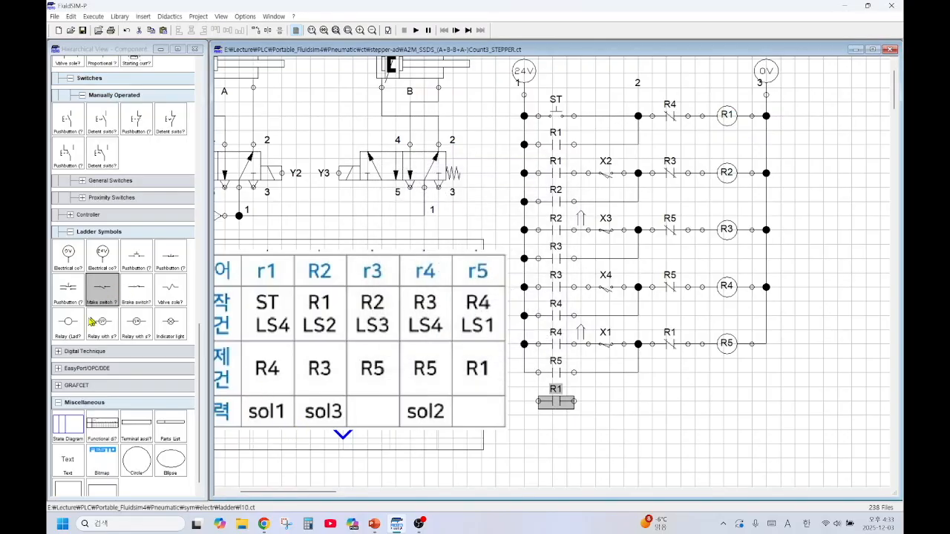
- Add a valve solenoid labelled Y1 in line with the new R1 contact and wire the two together
drag(169, 289, 726, 404)
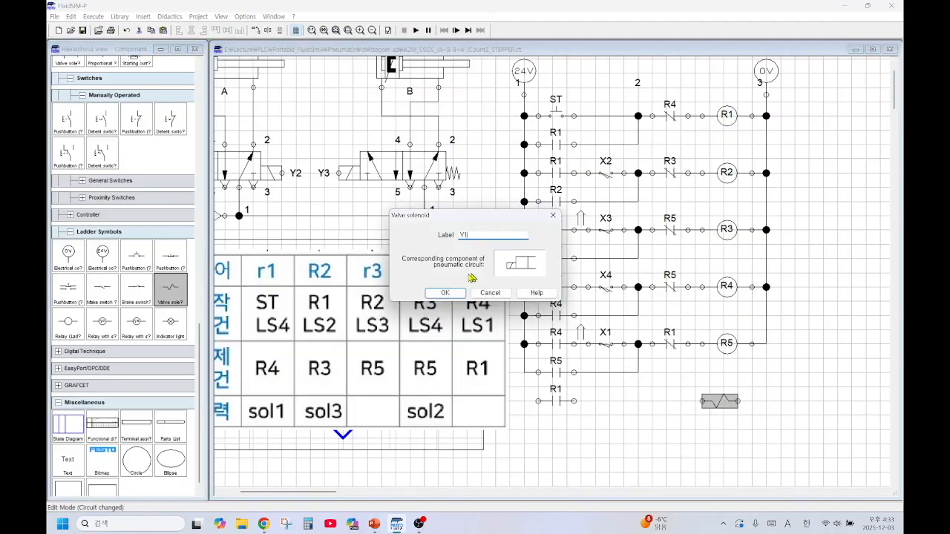
click(446, 293)
drag(574, 401, 701, 401)
- Duplicate the R1–Y1 output rung twice and stack the two copies directly beneath the original
drag(753, 385, 522, 423)
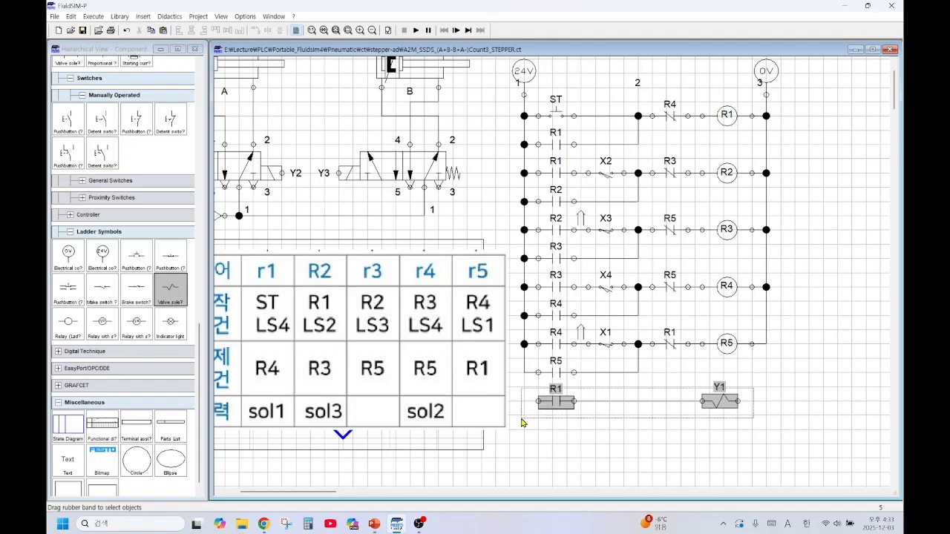
scroll(558, 418, down, 3)
key(ctrl+c)
key(ctrl+v)
drag(653, 303, 714, 335)
scroll(680, 380, down, 2)
key(ctrl+v)
drag(639, 312, 689, 307)
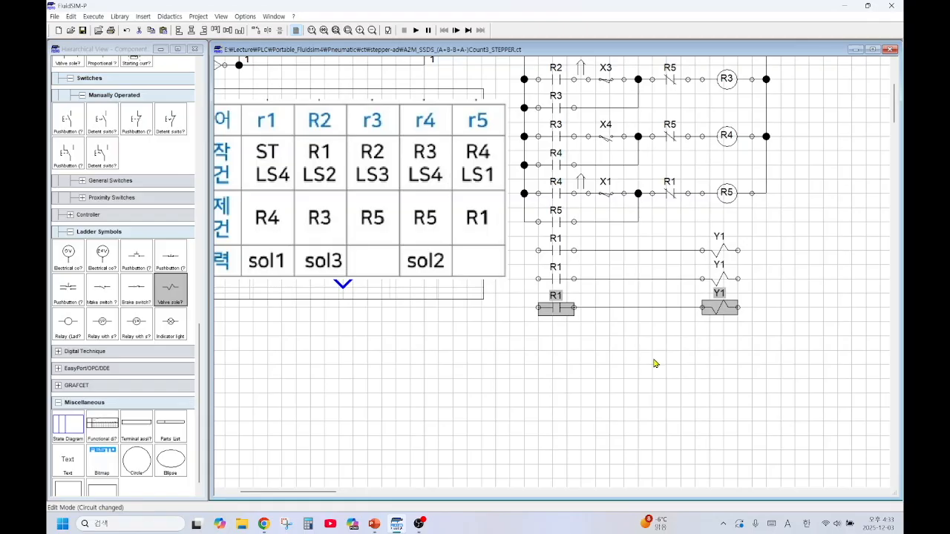
- Relabel the second output rung's contact as R2 and its valve solenoid as Y3
double_click(565, 281)
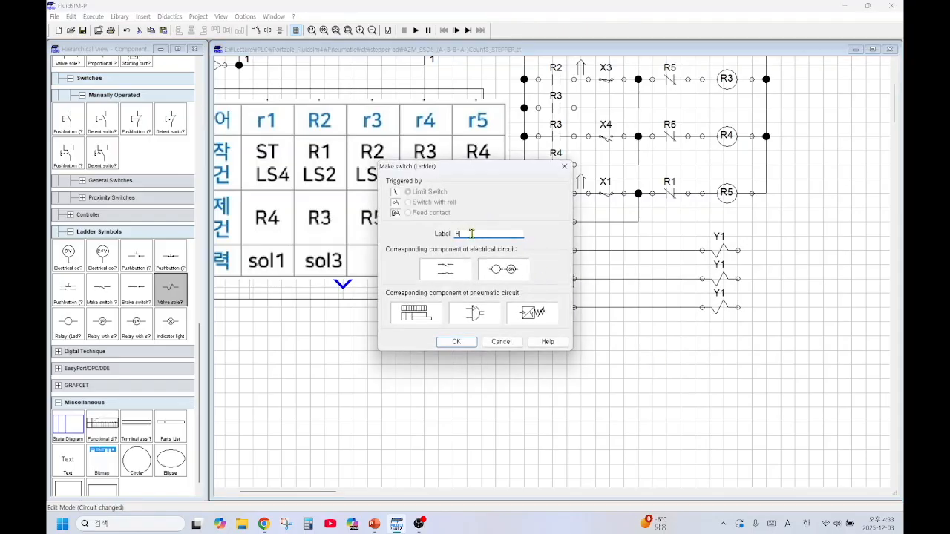
click(465, 342)
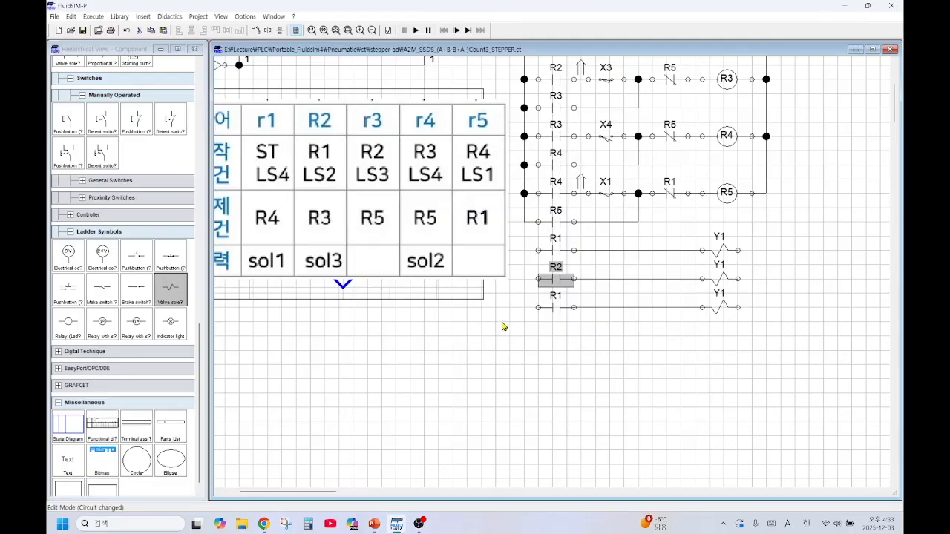
double_click(718, 279)
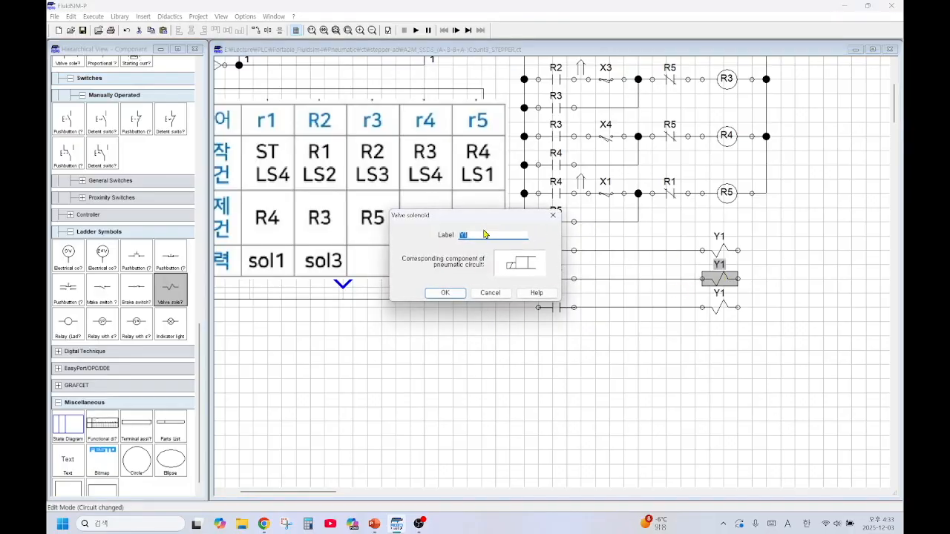
text(Y3)
click(444, 293)
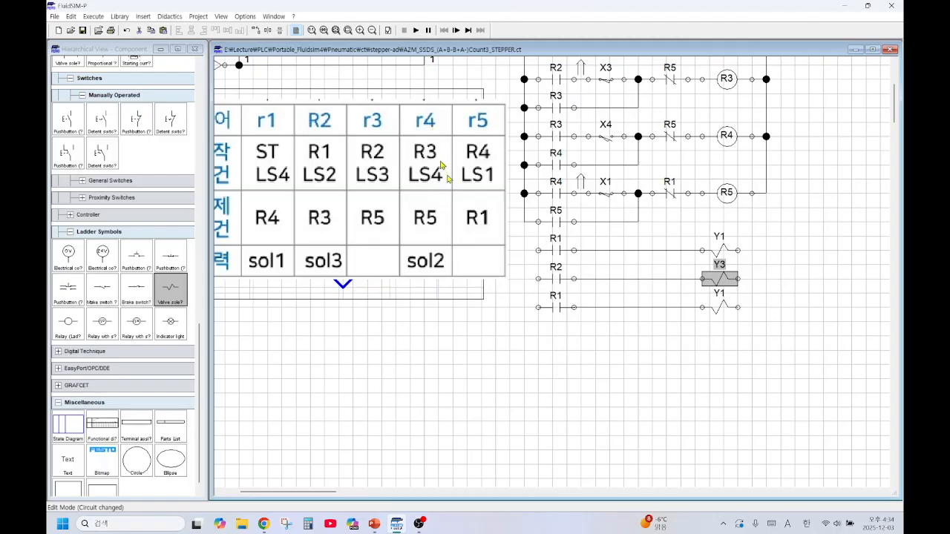
- Relabel the third output rung's contact as R4 and its valve solenoid as Y2
double_click(557, 307)
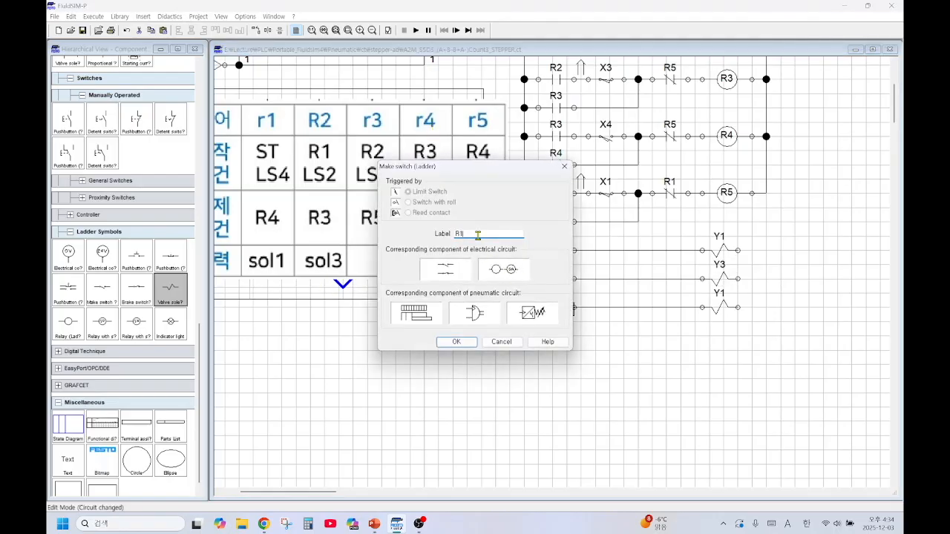
click(469, 343)
double_click(731, 308)
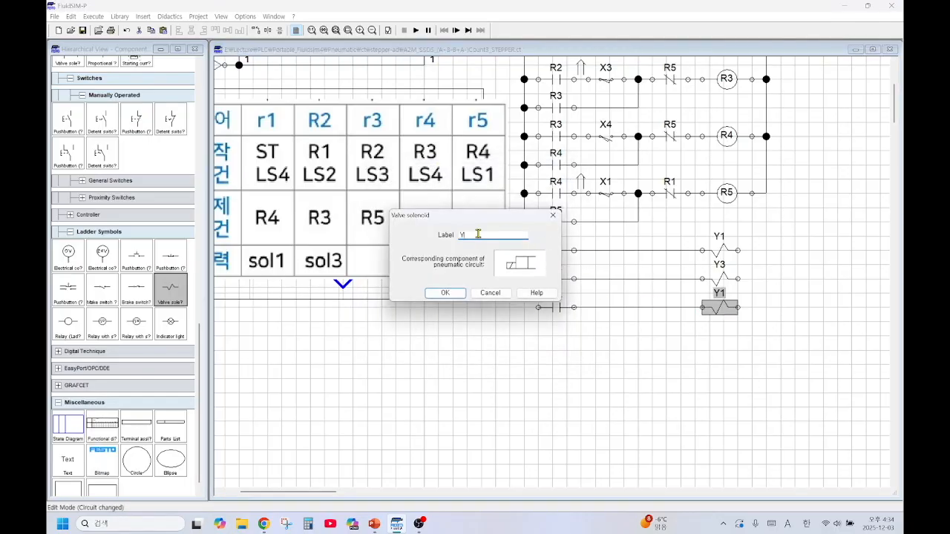
text(2)
click(447, 294)
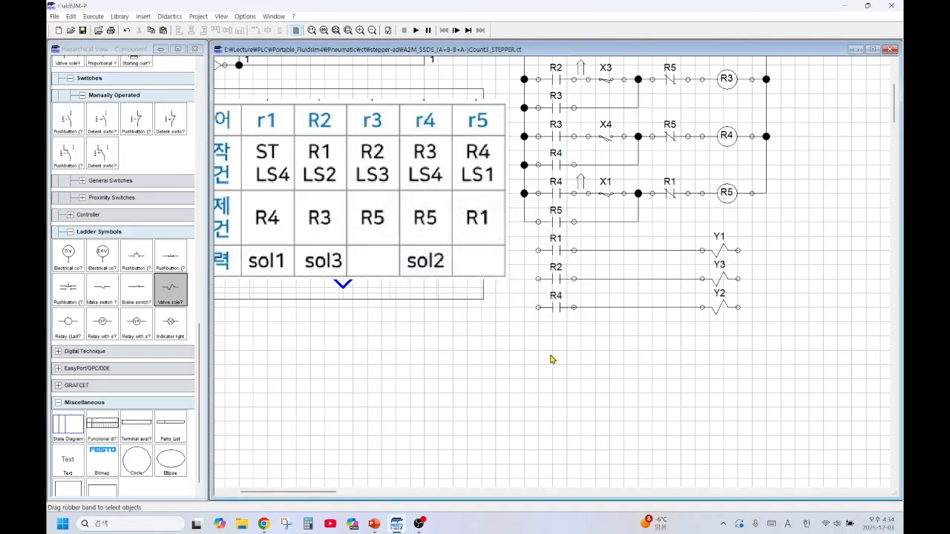
- Wire the Y1, Y3 and Y2 output rungs to the 24 V rail at their contacts and the 0 V rail at their solenoids
scroll(576, 355, up, 3)
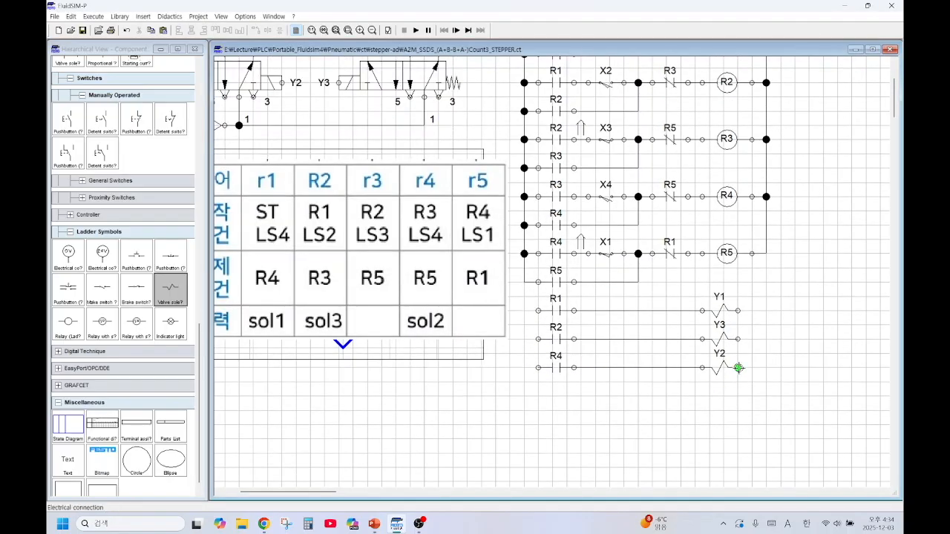
drag(765, 256, 738, 368)
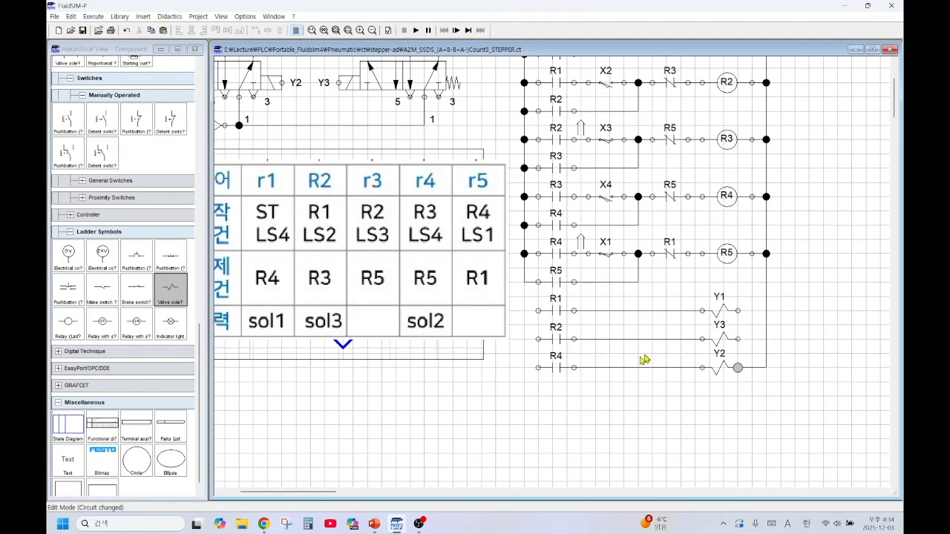
drag(536, 368, 524, 340)
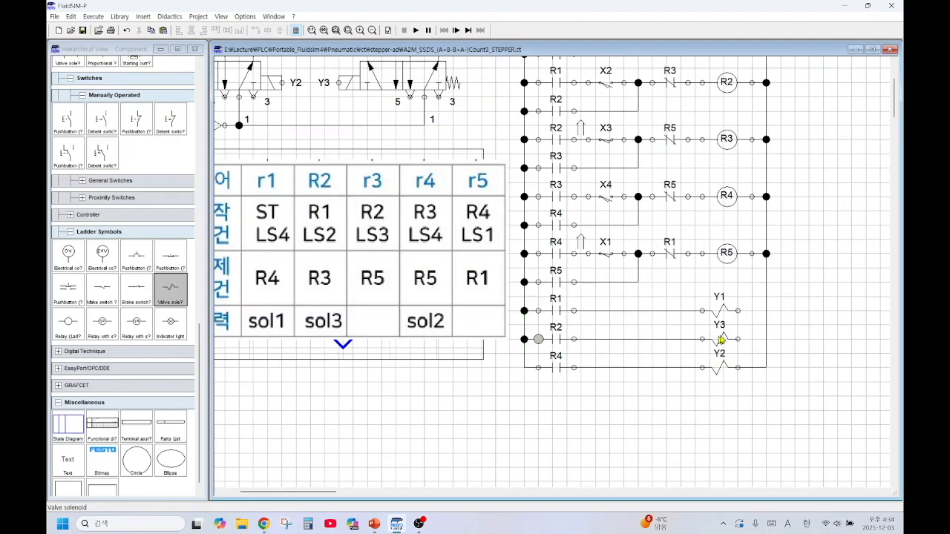
drag(738, 310, 766, 310)
drag(738, 340, 766, 340)
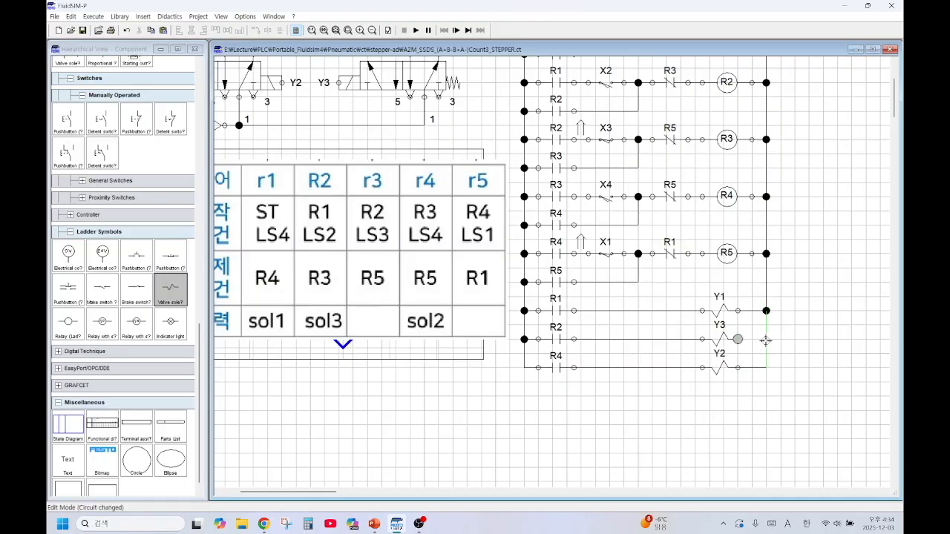
- Move the relay condition table picture down so it sits directly beneath the displacement-step diagram
scroll(707, 380, up, 3)
scroll(438, 331, down, 1)
drag(433, 324, 433, 495)
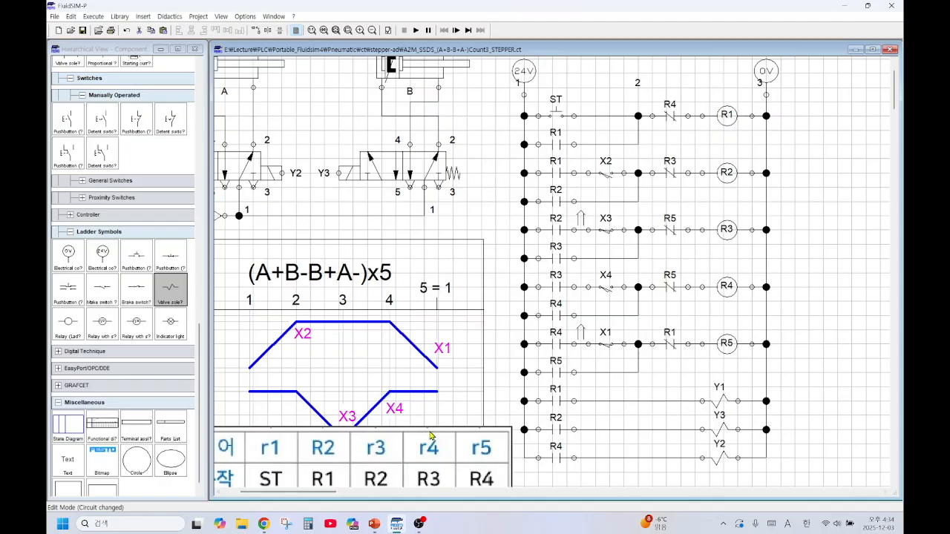
scroll(432, 436, down, 2)
drag(425, 396, 419, 414)
scroll(443, 405, up, 2)
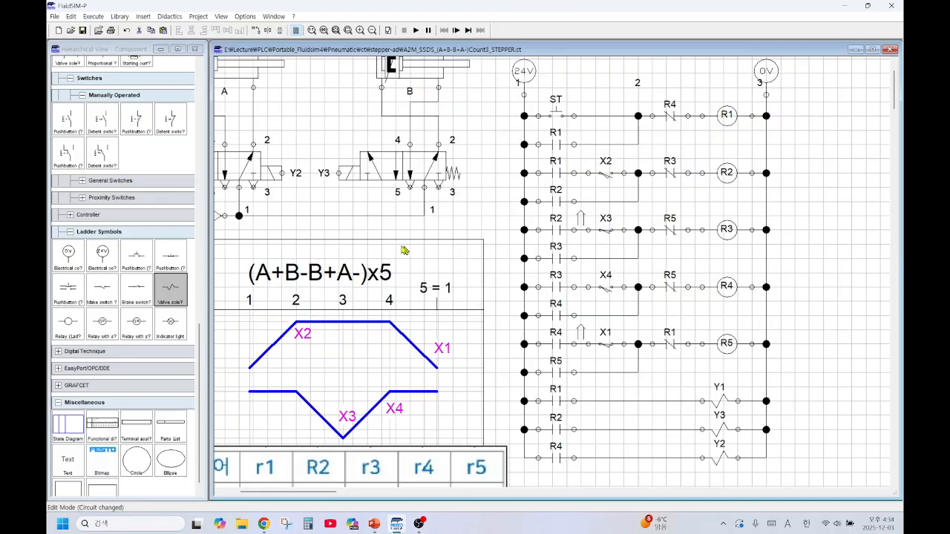
- Hide the grid, simulate the circuit while actuating the ST pushbutton to check the relay sequence, and stop the simulation
scroll(397, 248, up, 1)
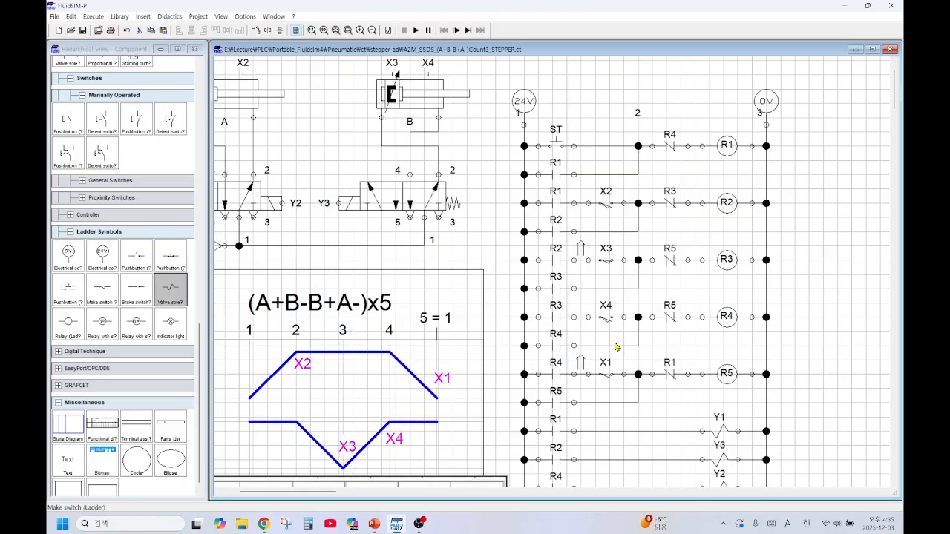
scroll(615, 346, down, 1)
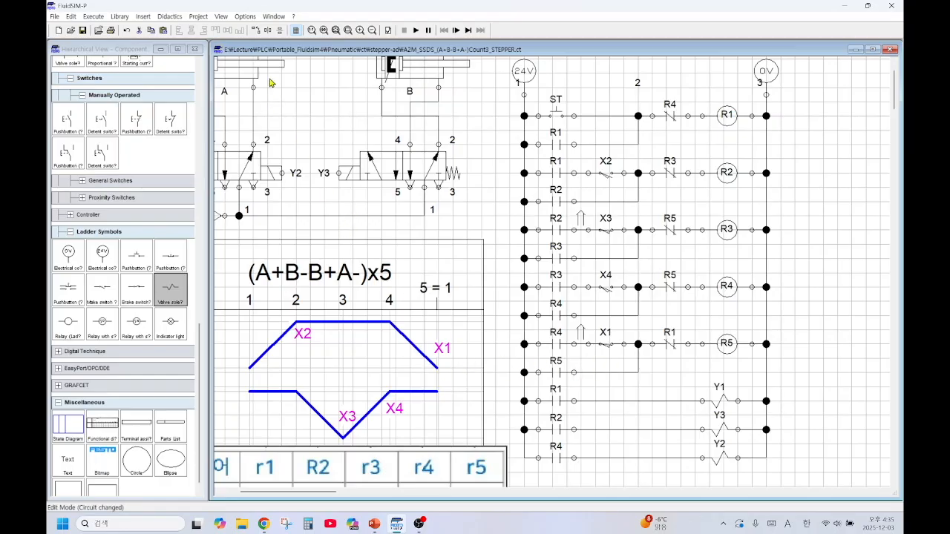
scroll(252, 117, up, 2)
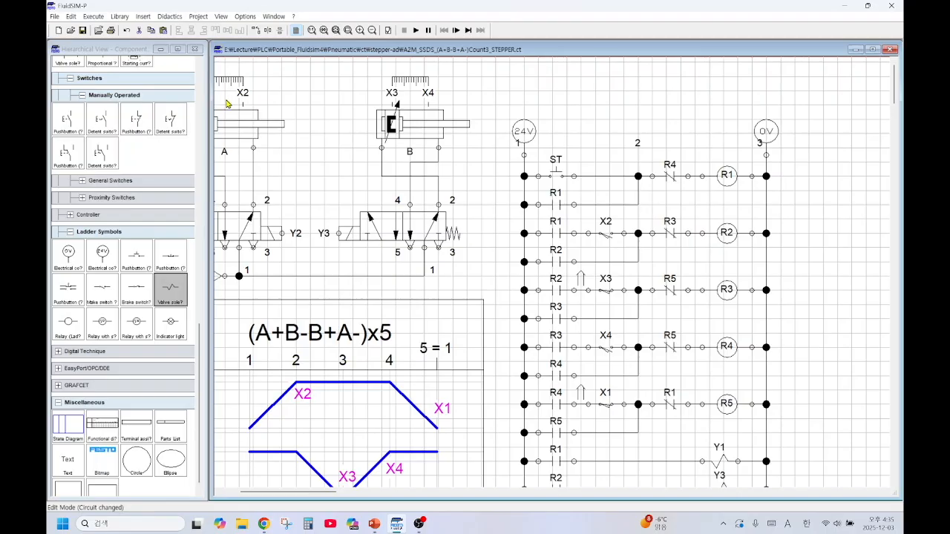
drag(284, 488, 268, 496)
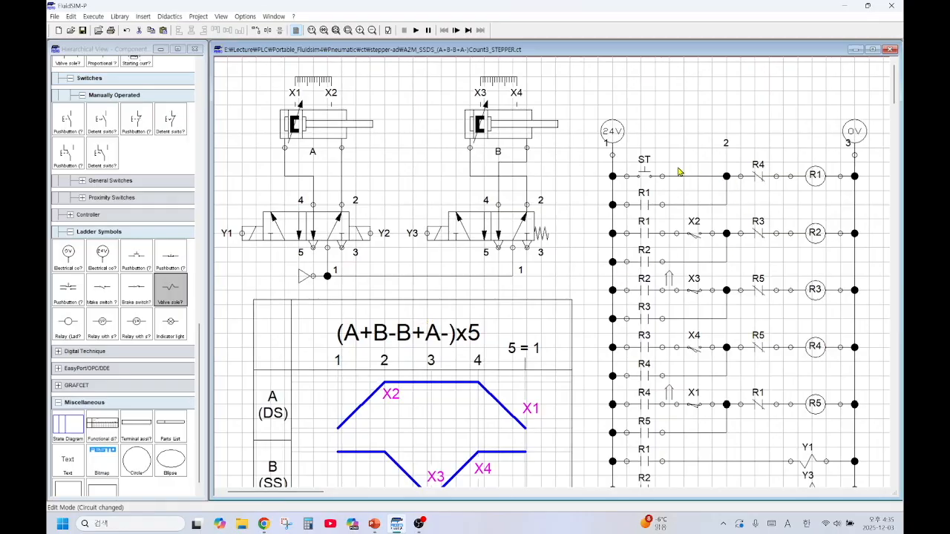
scroll(678, 171, down, 1)
click(300, 28)
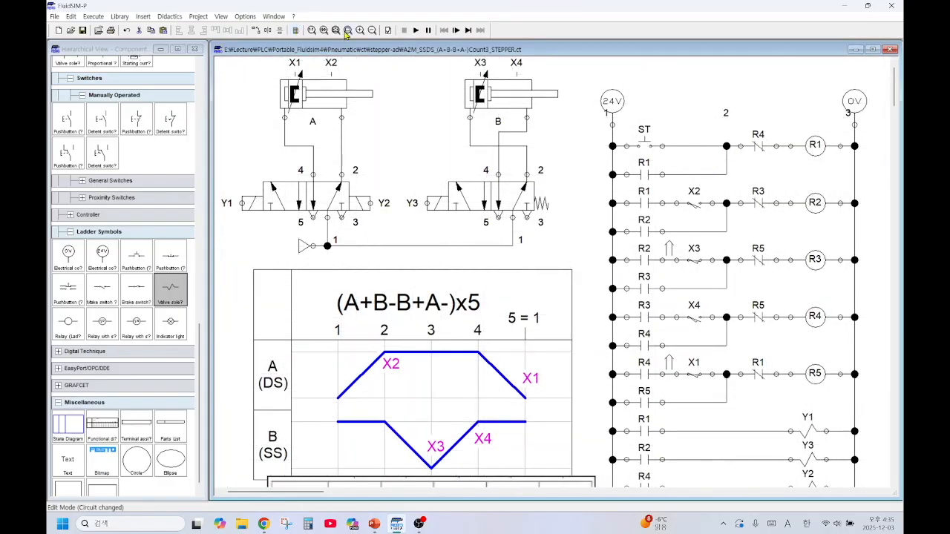
click(416, 30)
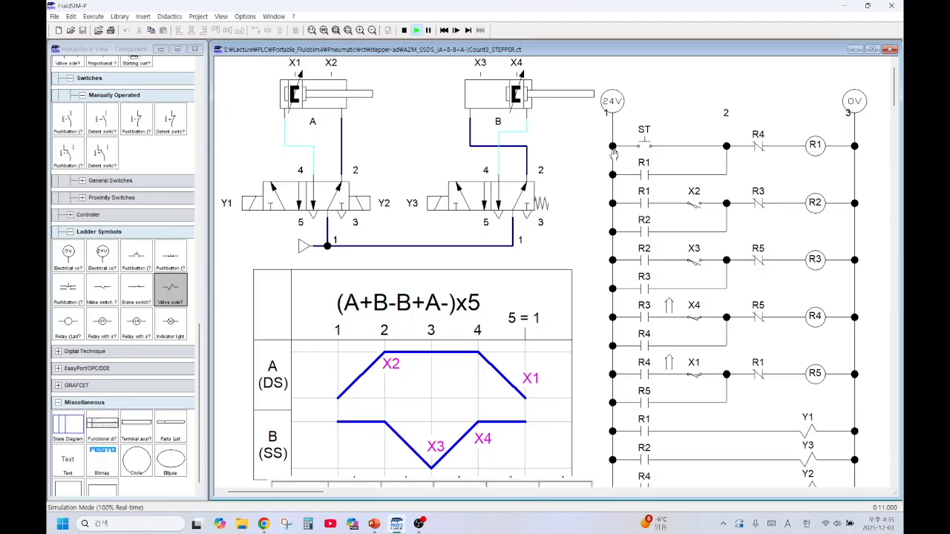
click(654, 132)
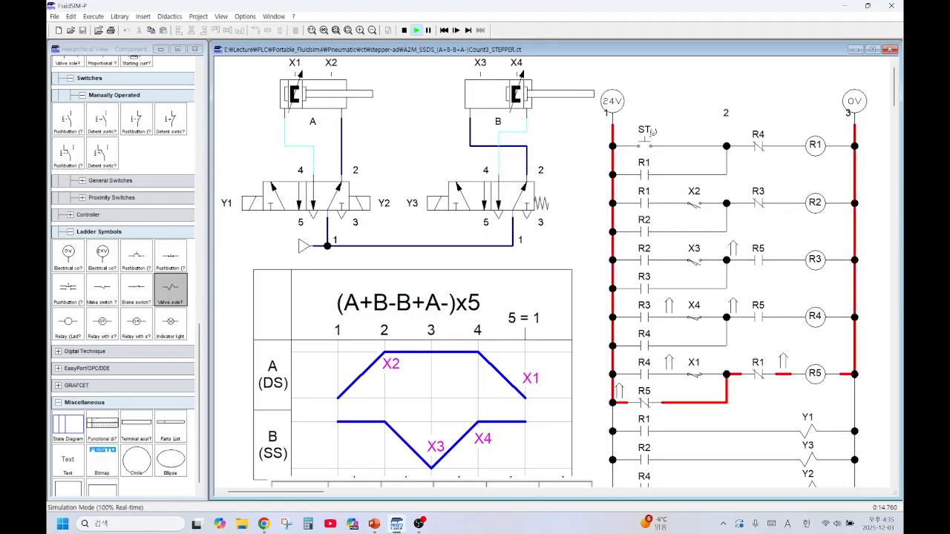
click(404, 32)
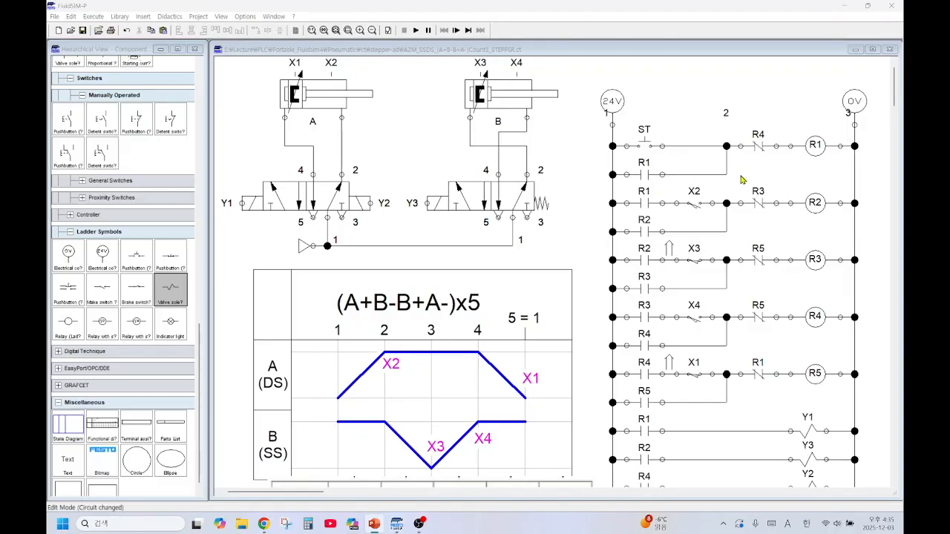
- Move all ladder rungs down about four rows to free space beneath the 24 V and 0 V sources
scroll(853, 217, down, 1)
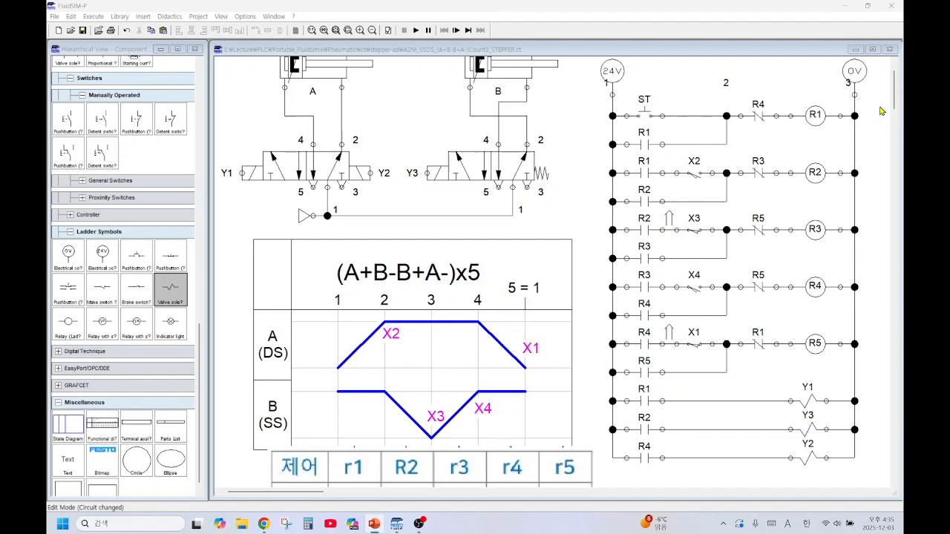
drag(631, 88, 868, 479)
drag(728, 115, 728, 230)
- Place a relay counter beside the 0 V rail above the R1 coil rung and rotate it to suit the ladder
drag(169, 189, 823, 189)
right_click(768, 127)
click(756, 179)
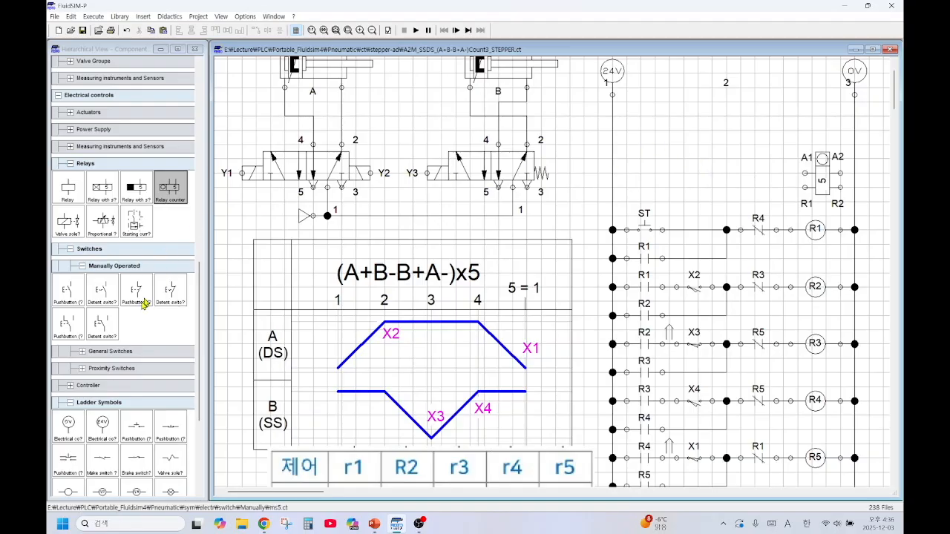
- Add a ladder make pushbutton labelled RP beside the 24 V rail at the start of the first free rung
drag(145, 437, 644, 108)
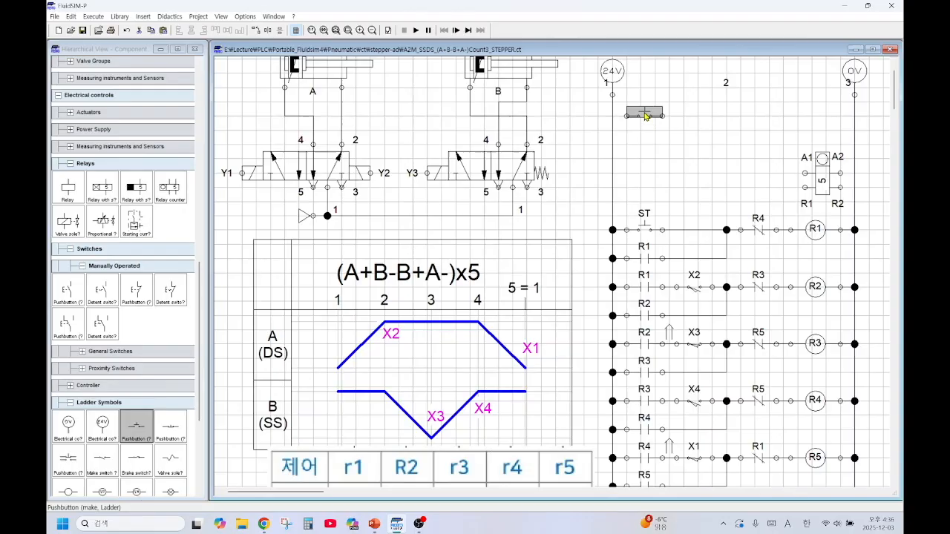
double_click(646, 113)
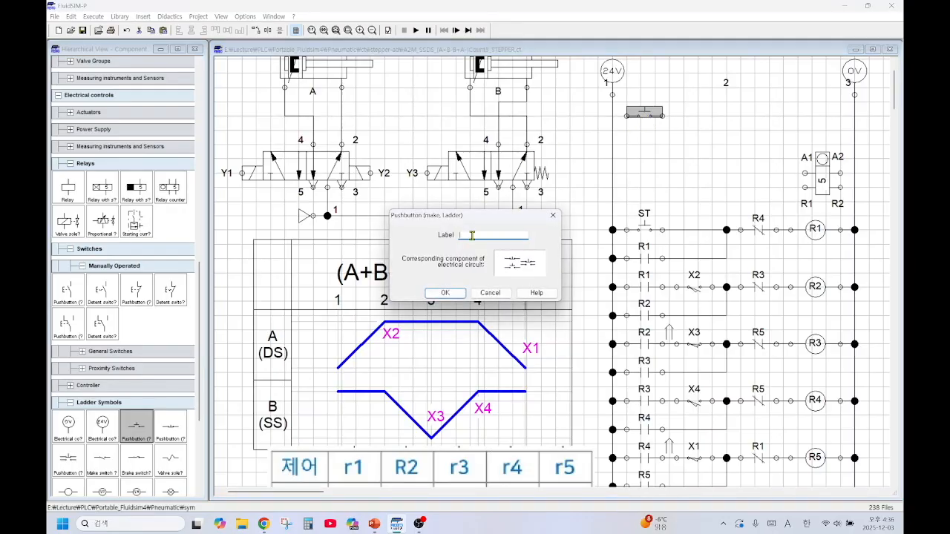
text(RP)
click(445, 293)
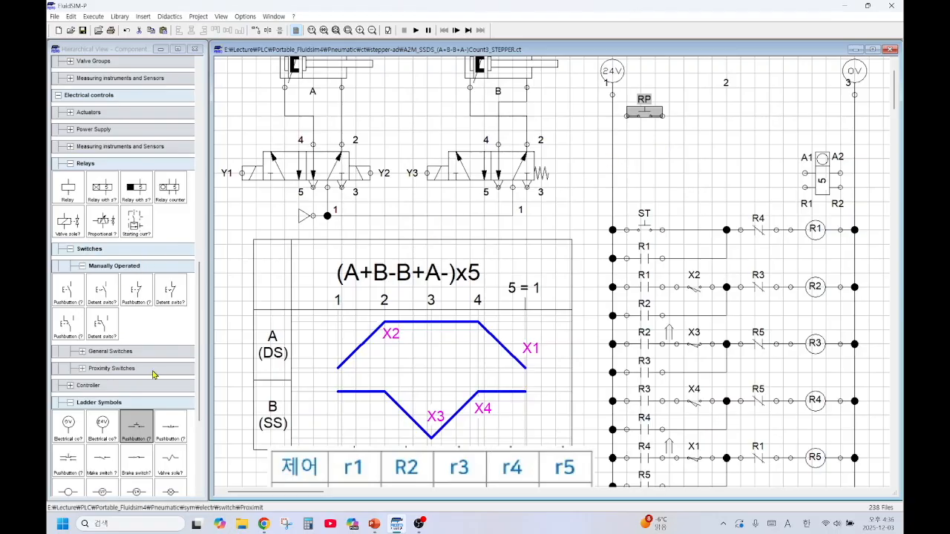
- Add a ladder relay coil labelled R9 beside the 0 V rail, level with the RP pushbutton
scroll(111, 423, down, 2)
drag(81, 424, 821, 123)
double_click(820, 123)
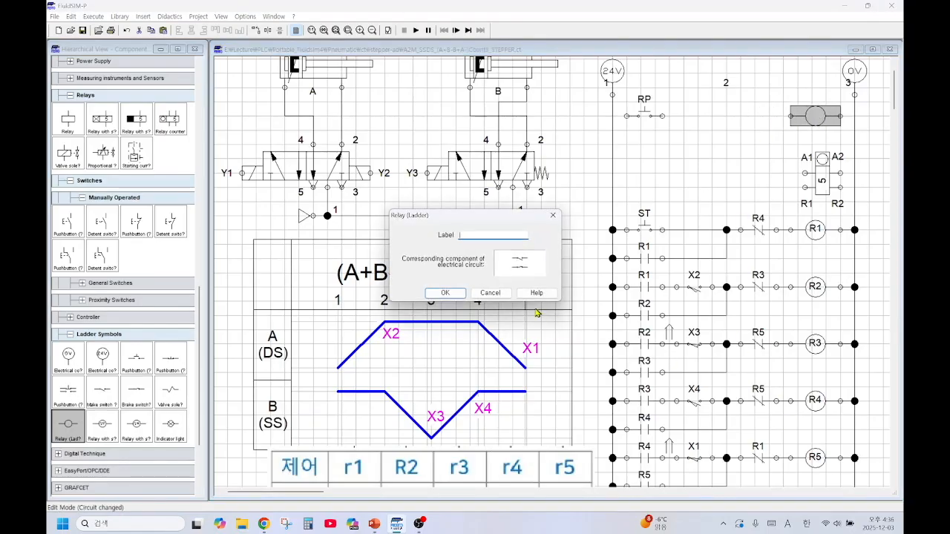
text(9)
click(445, 293)
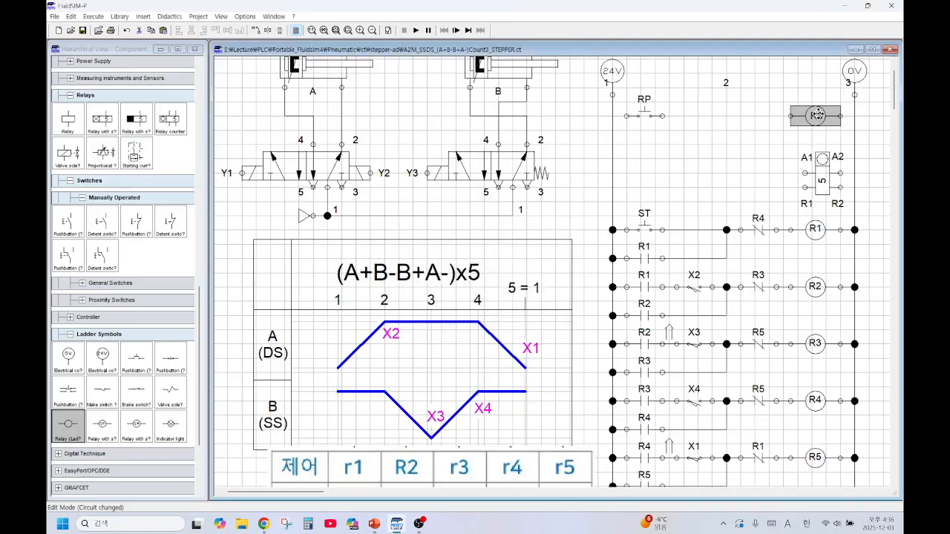
click(737, 141)
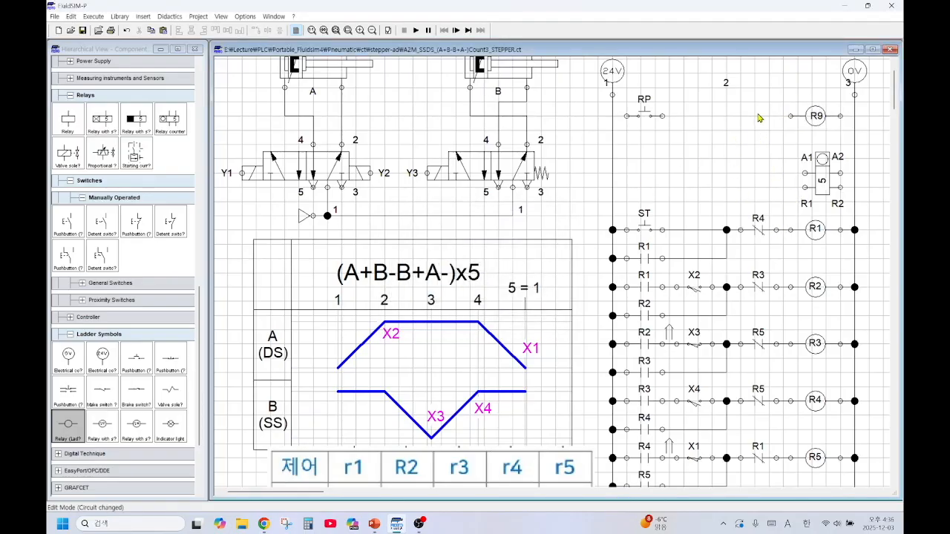
- Add a break switch labelled C1 ahead of coil R9 and wire the 24 V rail, RP, C1 and R9 in series
drag(134, 392, 753, 117)
double_click(754, 116)
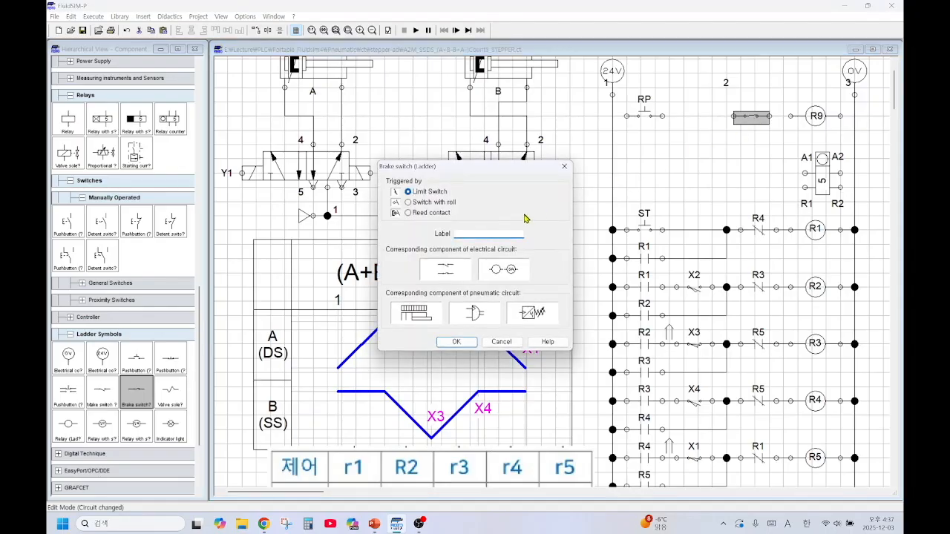
text(C1)
click(456, 341)
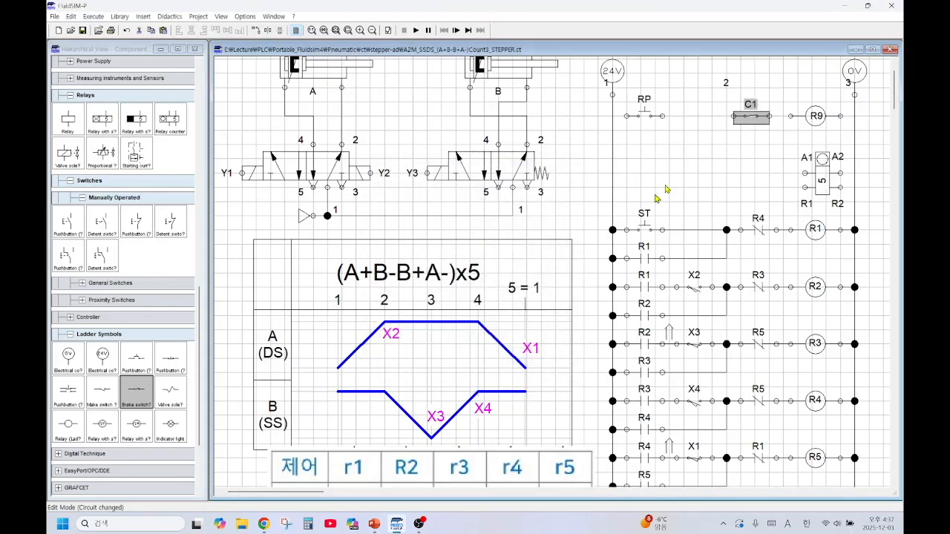
drag(771, 116, 792, 116)
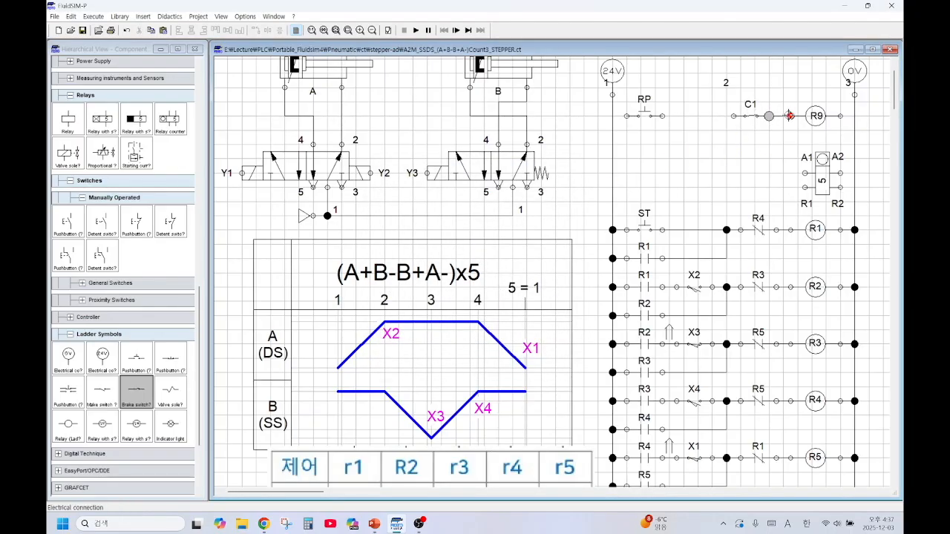
drag(706, 114, 612, 116)
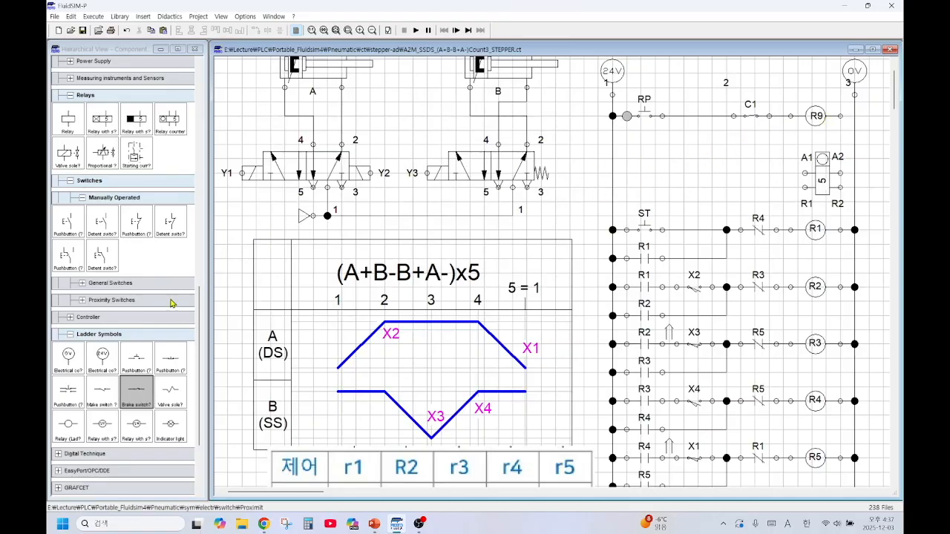
- Add a self-holding make switch labelled R9 below RP and wire it in parallel with the pushbutton
drag(113, 394, 651, 145)
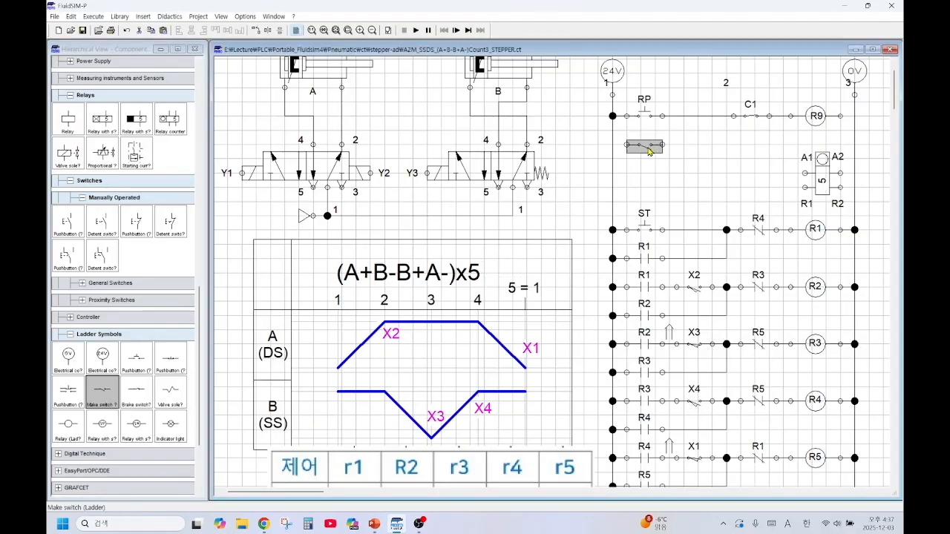
double_click(651, 145)
text(R9)
key(Return)
drag(664, 144, 727, 116)
drag(628, 144, 612, 144)
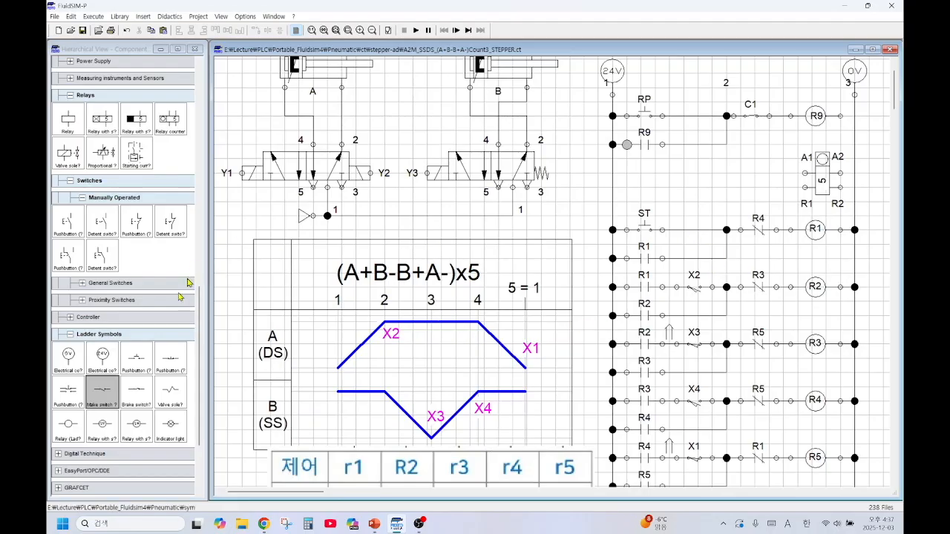
- Add a make switch labelled R3 below the R9 contact and wire it from the 24 V rail to the counter's A1 terminal
drag(109, 400, 646, 180)
double_click(646, 181)
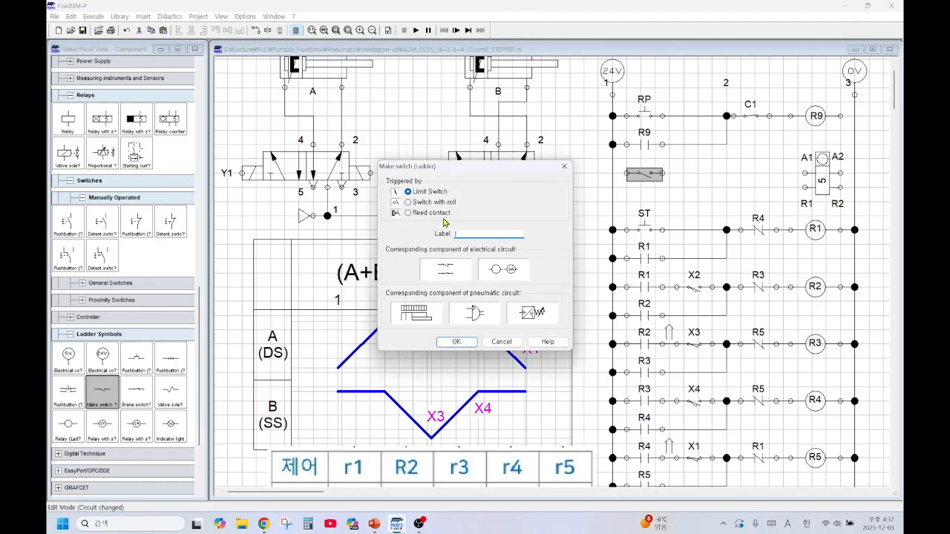
text(R3)
click(456, 343)
drag(662, 173, 805, 173)
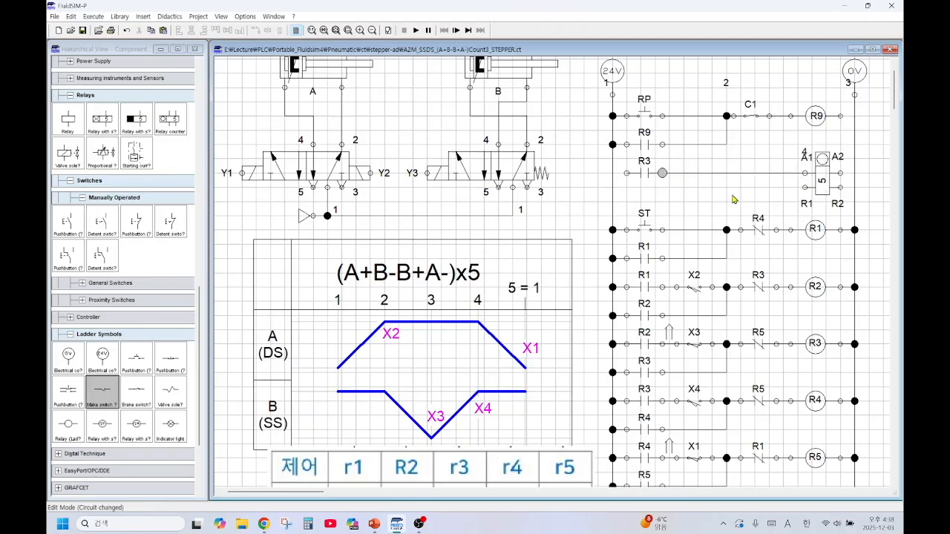
drag(625, 173, 612, 173)
- Add a pushbutton labelled RP below the R3 contact and wire it from the 24 V rail to the counter's R1 terminal
drag(137, 364, 647, 205)
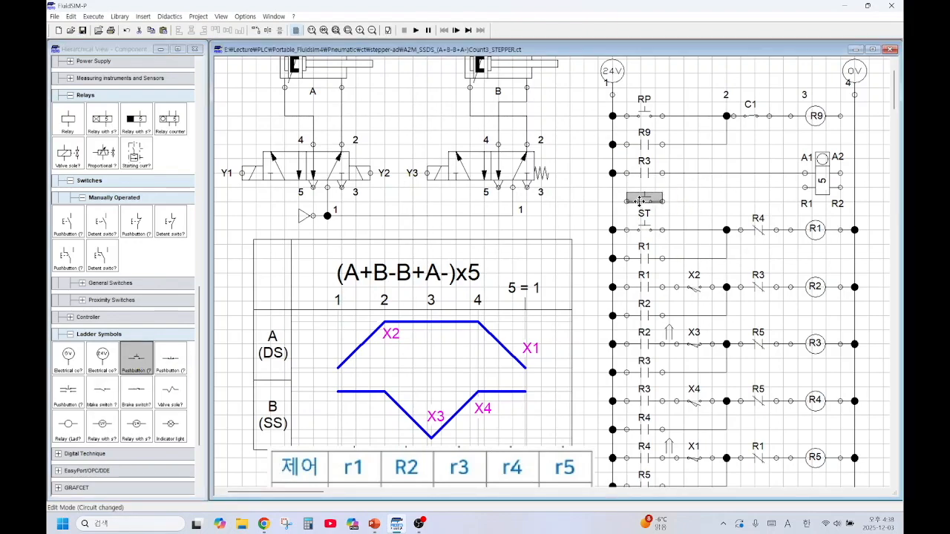
double_click(643, 199)
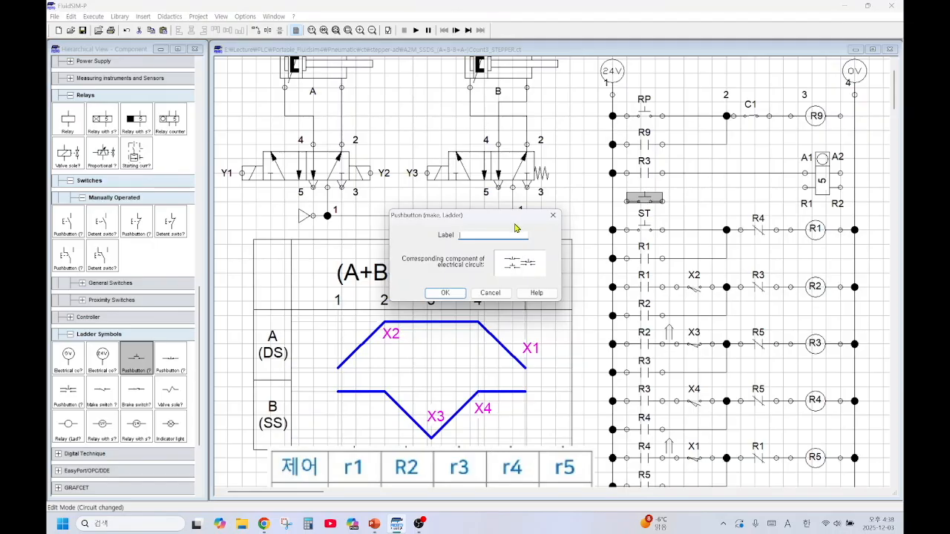
text(RP)
click(456, 293)
drag(627, 202, 614, 201)
drag(662, 201, 855, 173)
- Label the counter C1 and connect its A2 and R2 terminals and the R9 coil to the 0 V rail
drag(840, 187, 855, 187)
double_click(823, 180)
text(C1)
key(Return)
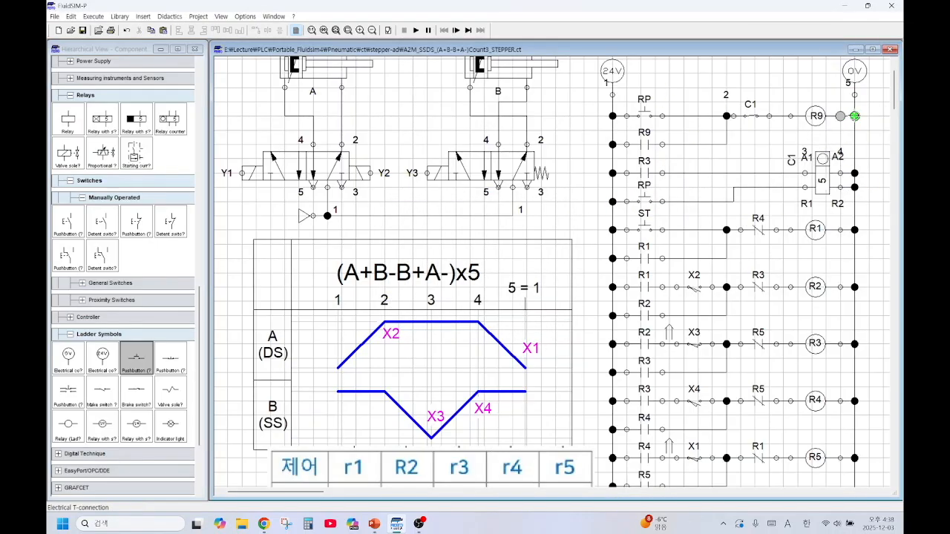
- Move the stepper and output rungs from ST downward by one row to free space above ST
scroll(768, 250, down, 3)
drag(602, 93, 865, 464)
drag(790, 110, 790, 139)
- Add a make switch labelled R9 above the ST pushbutton and wire it from the 24 V rail in parallel with ST
scroll(735, 140, up, 4)
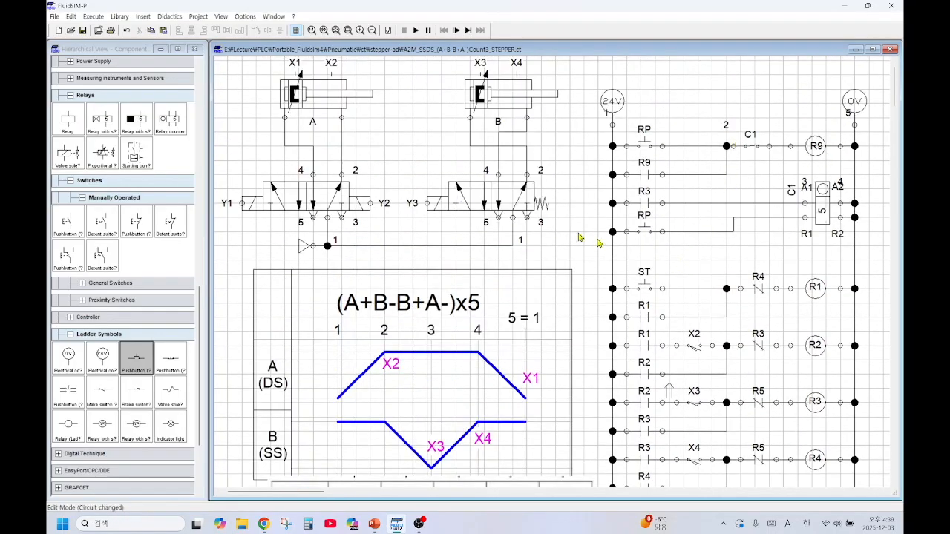
drag(102, 391, 643, 260)
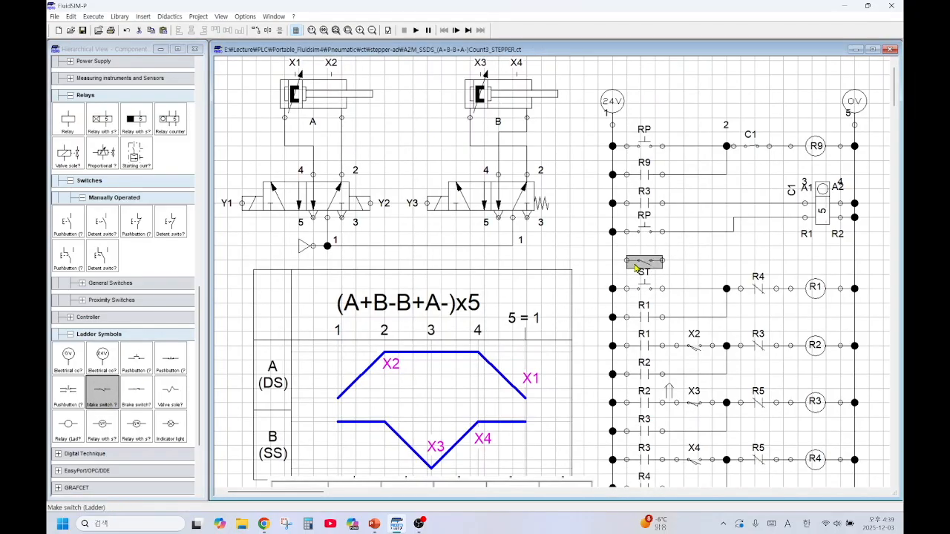
click(617, 260)
drag(612, 260, 612, 260)
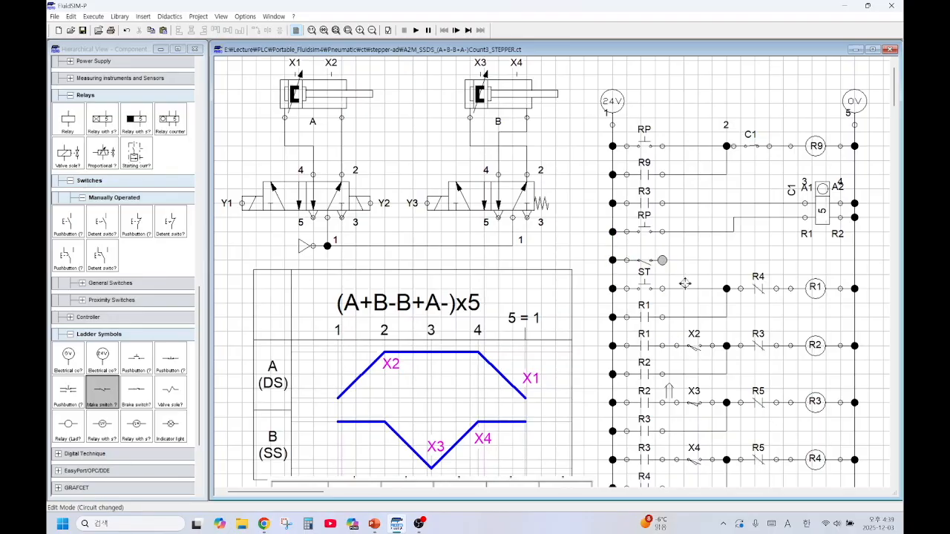
drag(683, 289, 684, 289)
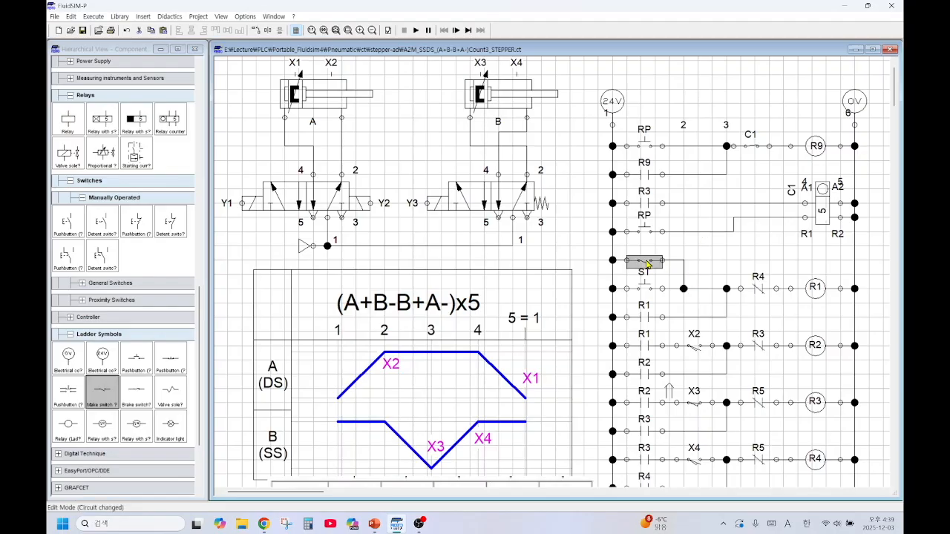
double_click(646, 259)
text(R9)
click(457, 341)
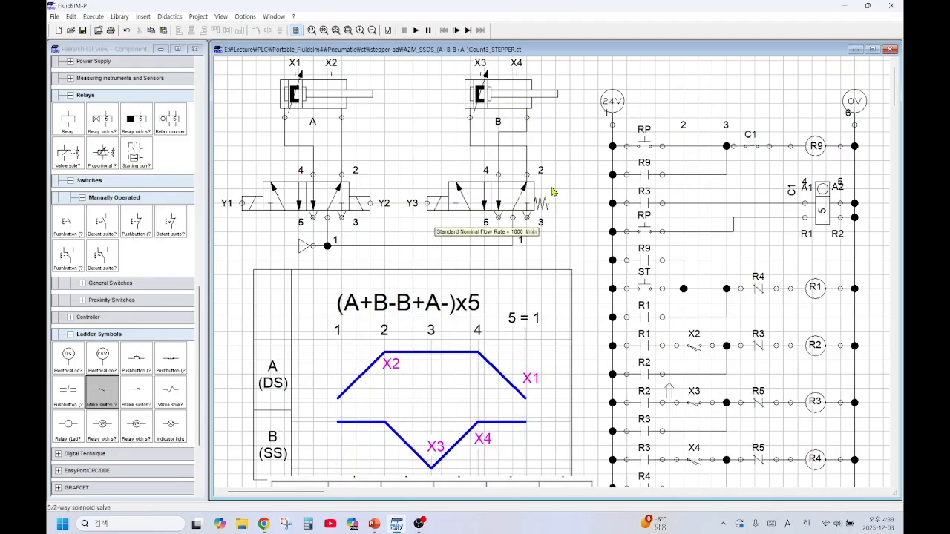
- Hide the drawing grid and simulate the circuit, actuating the ST pushbutton to start the sequence
scroll(552, 191, up, 1)
scroll(552, 192, down, 1)
scroll(552, 192, up, 1)
click(295, 32)
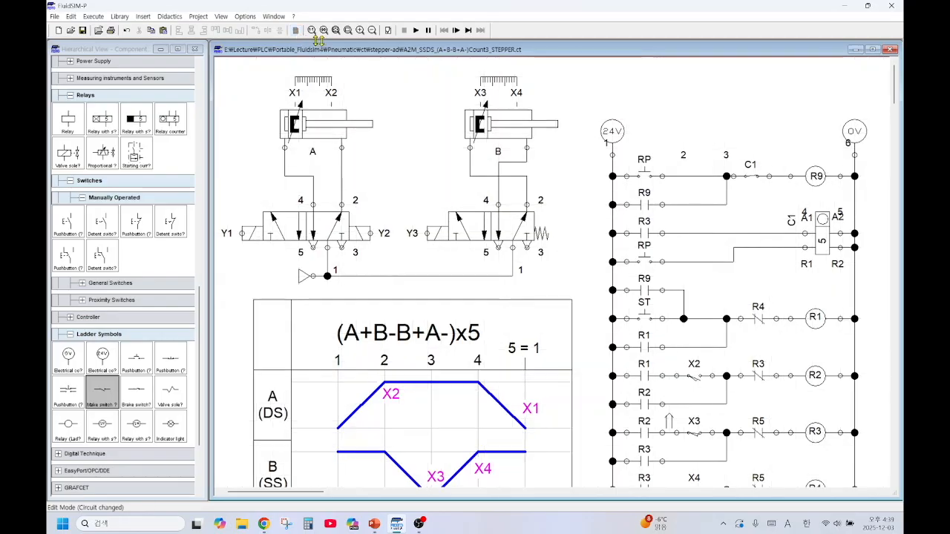
click(417, 32)
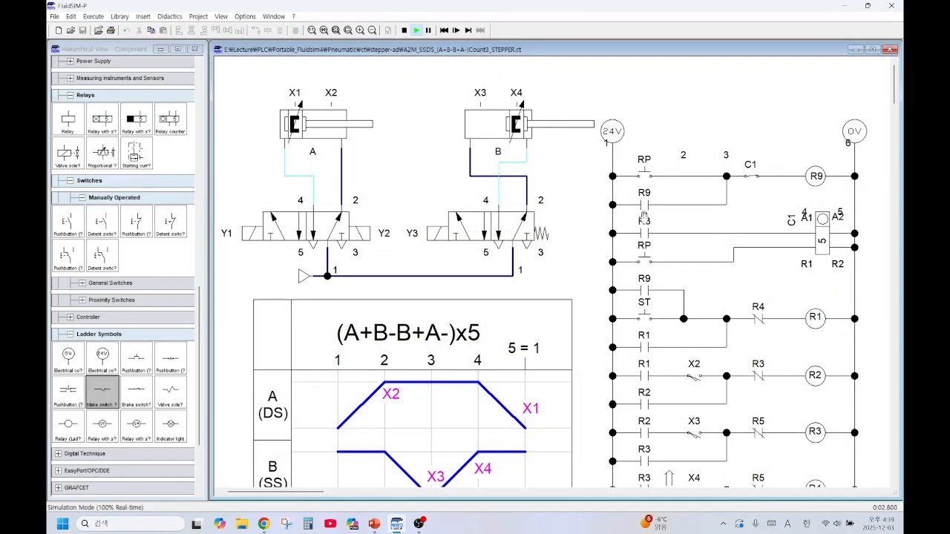
click(645, 306)
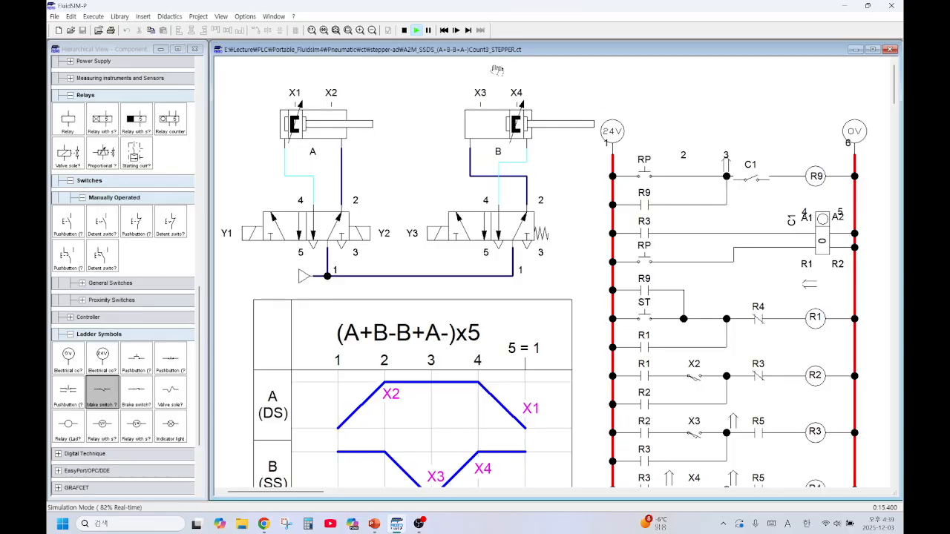
- Turn off the current path numbering and switching elements table, and actuate the upper RP pushbutton in the running simulation
click(222, 16)
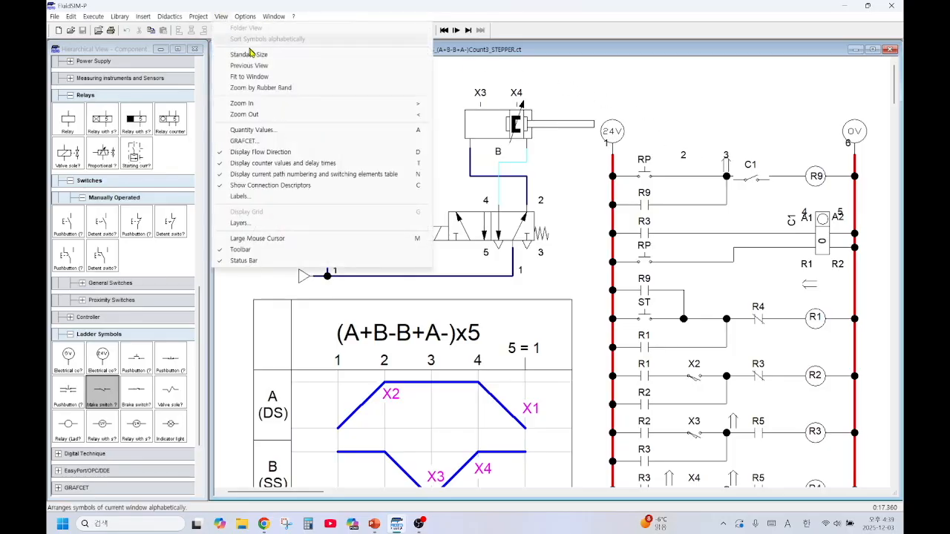
click(405, 170)
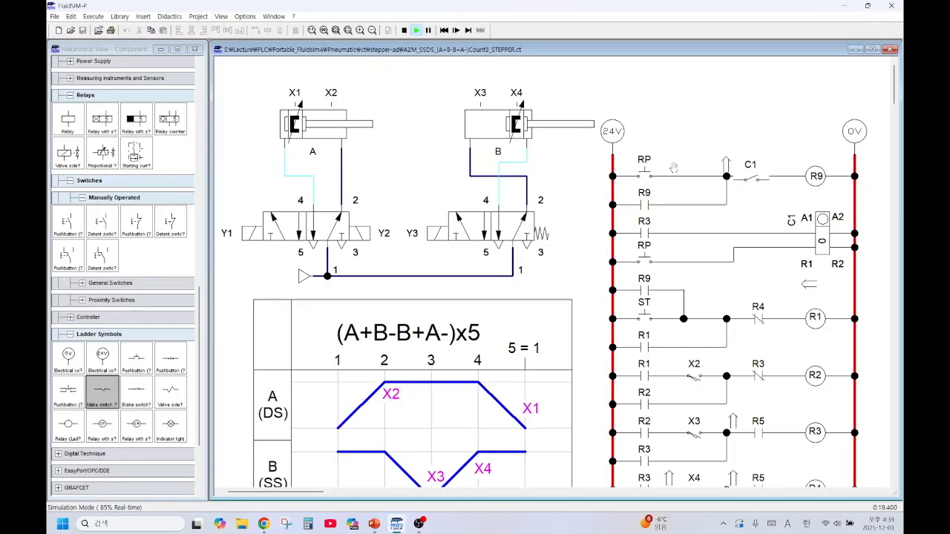
scroll(690, 163, down, 4)
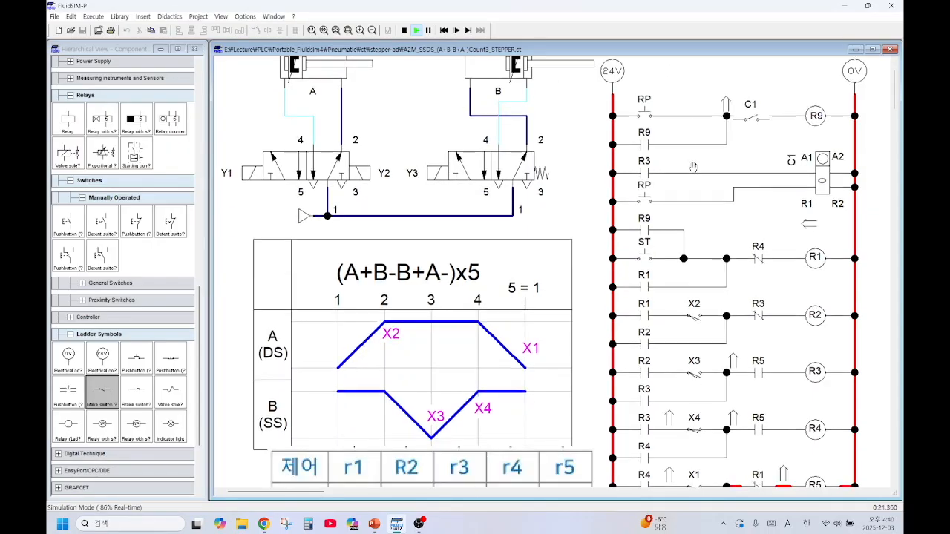
scroll(676, 157, up, 4)
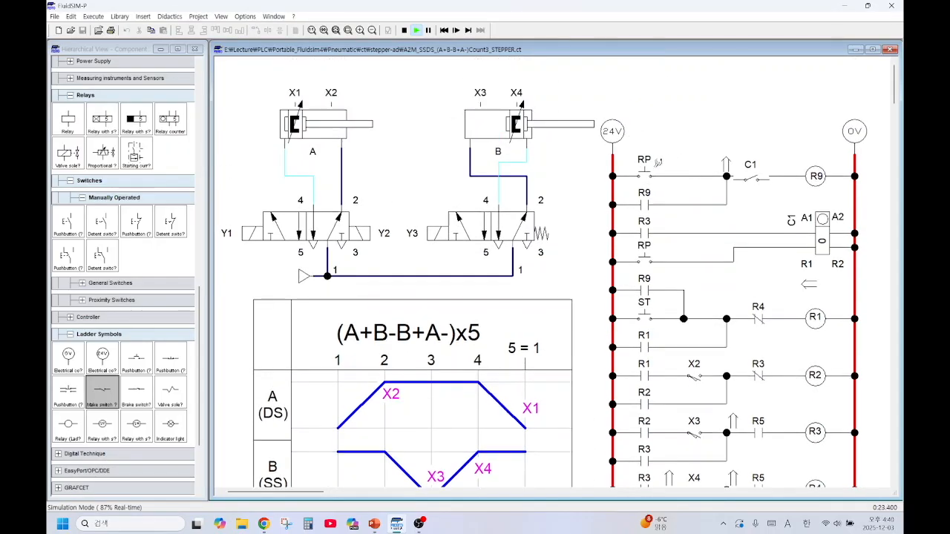
click(645, 169)
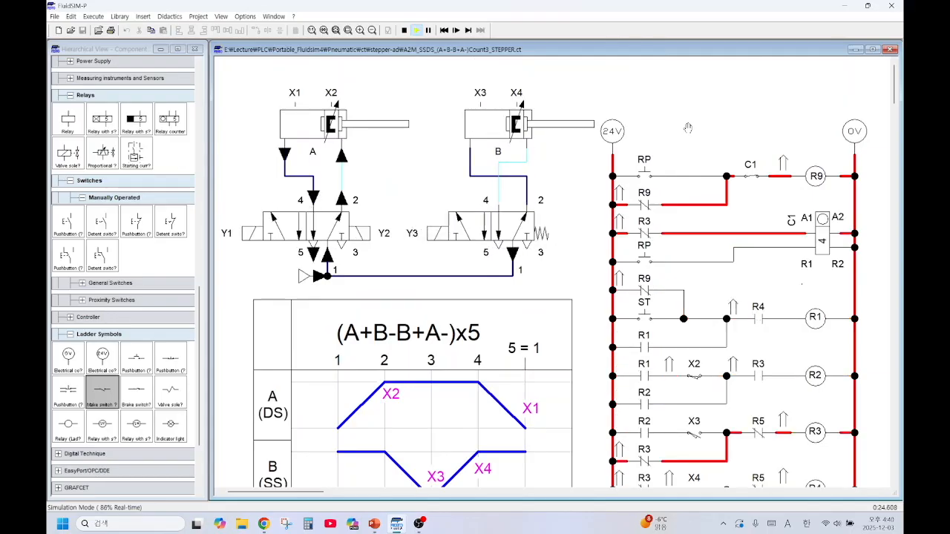